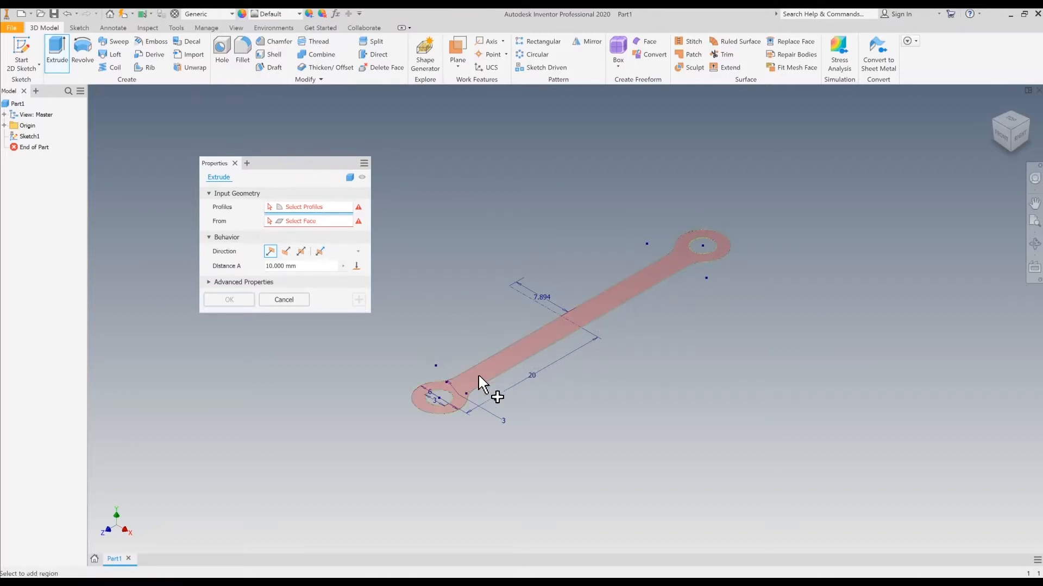
Select the link-shaped sketch profile for extrusion, set the distance to 2 mm and reveal the advanced settings.
click(591, 309)
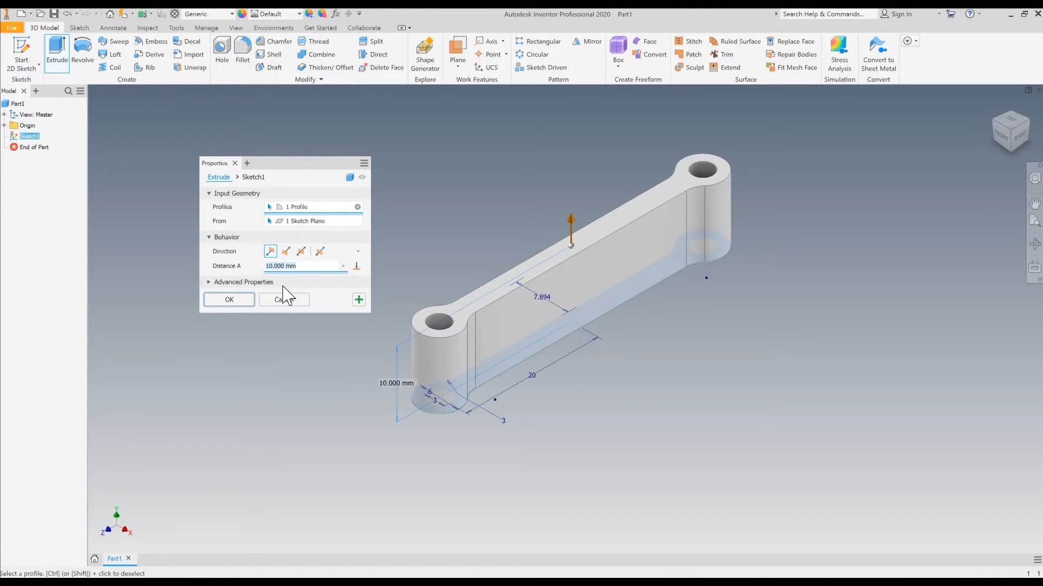
text(2)
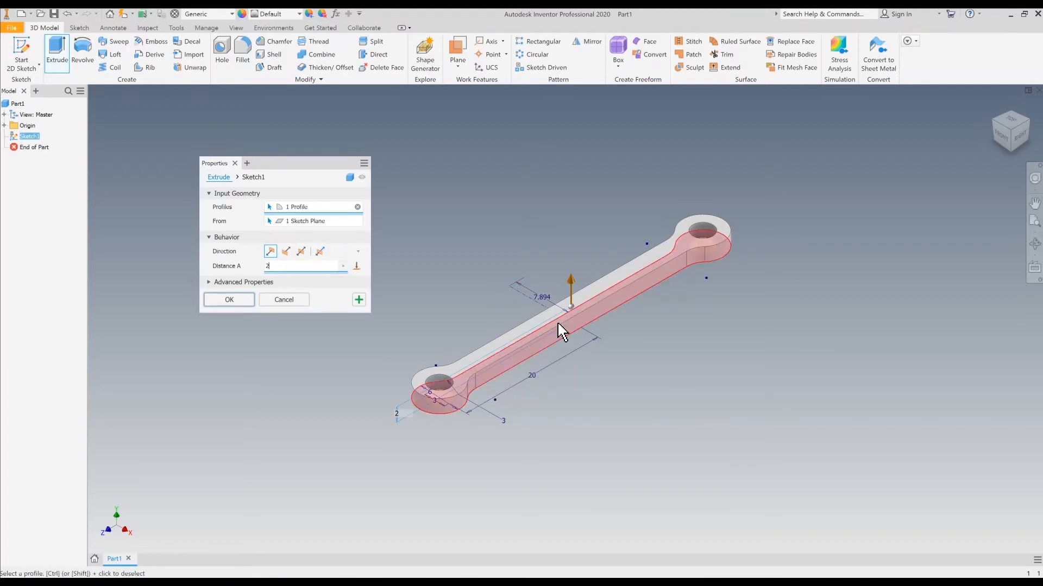
drag(571, 288, 576, 252)
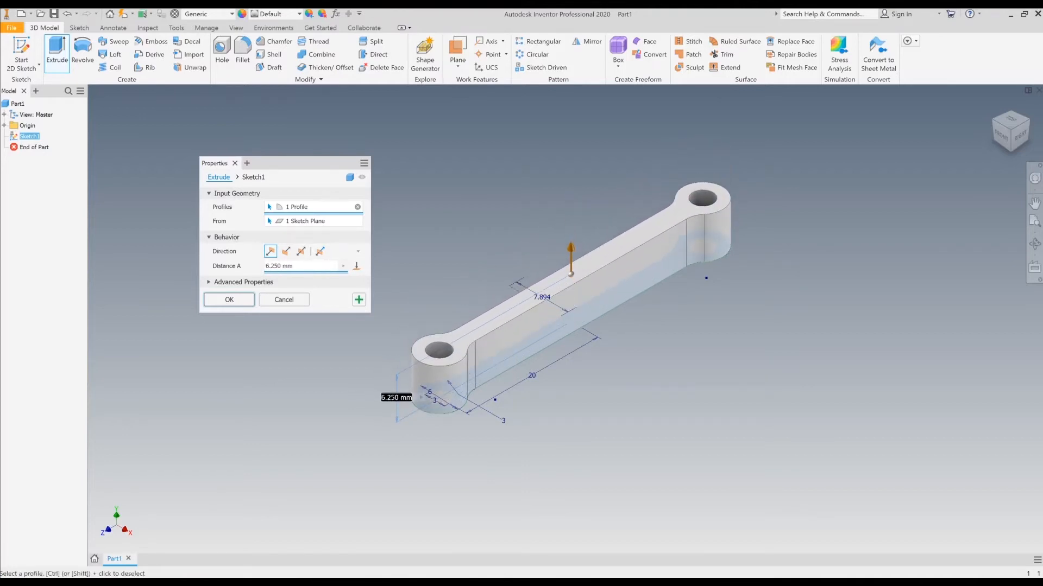
text(2)
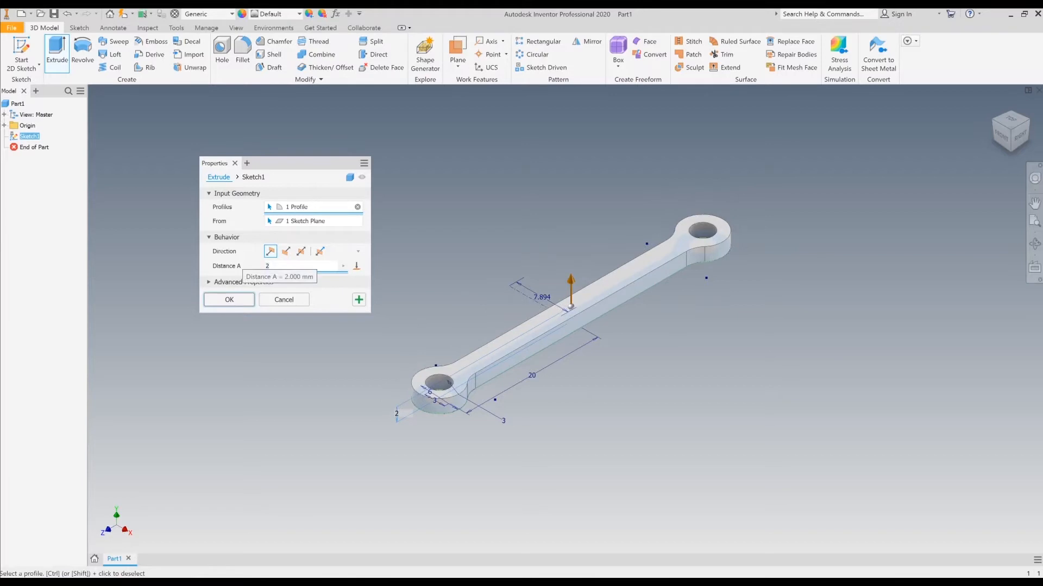
click(309, 282)
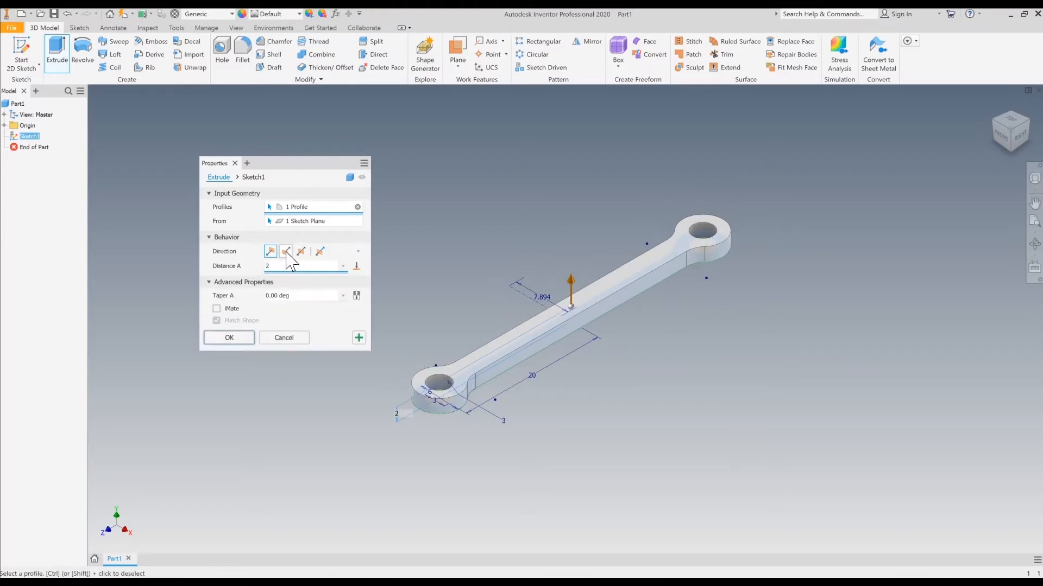
Compare the extrusion directions, choose symmetric, and create the link as a solid body.
click(285, 251)
click(270, 251)
click(285, 251)
click(270, 251)
click(301, 251)
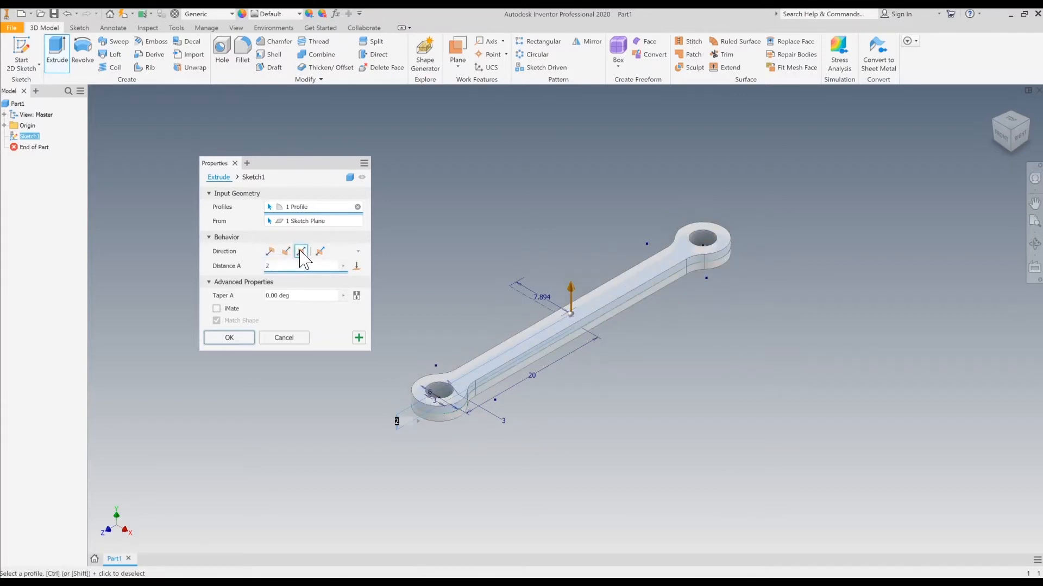
click(320, 251)
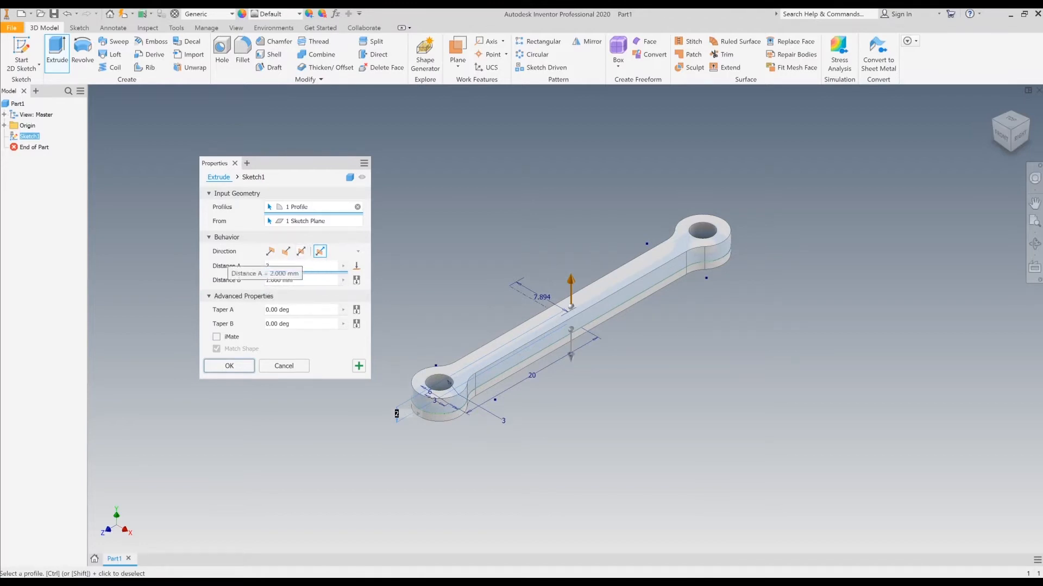
click(300, 253)
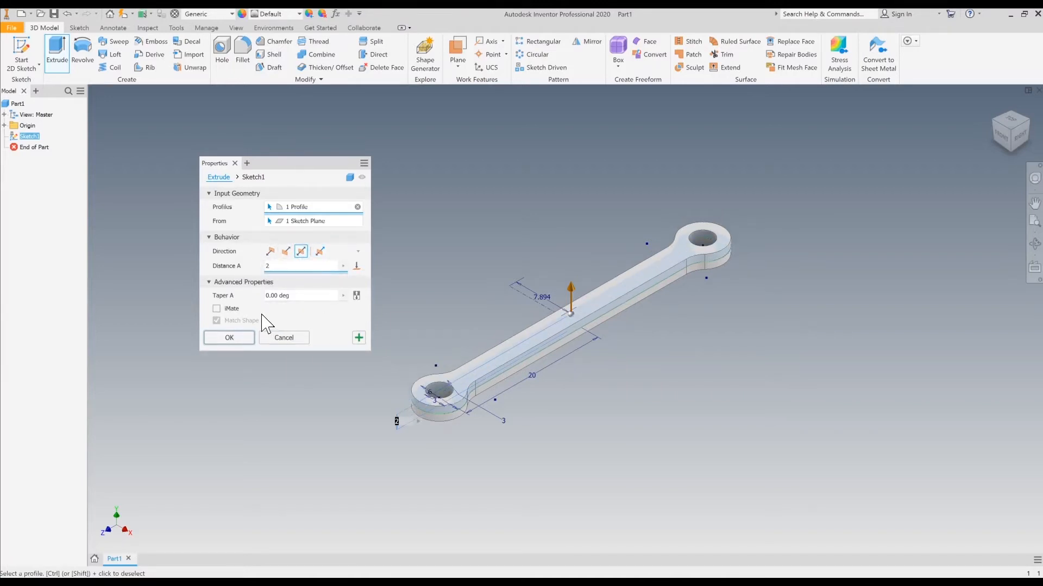
click(229, 338)
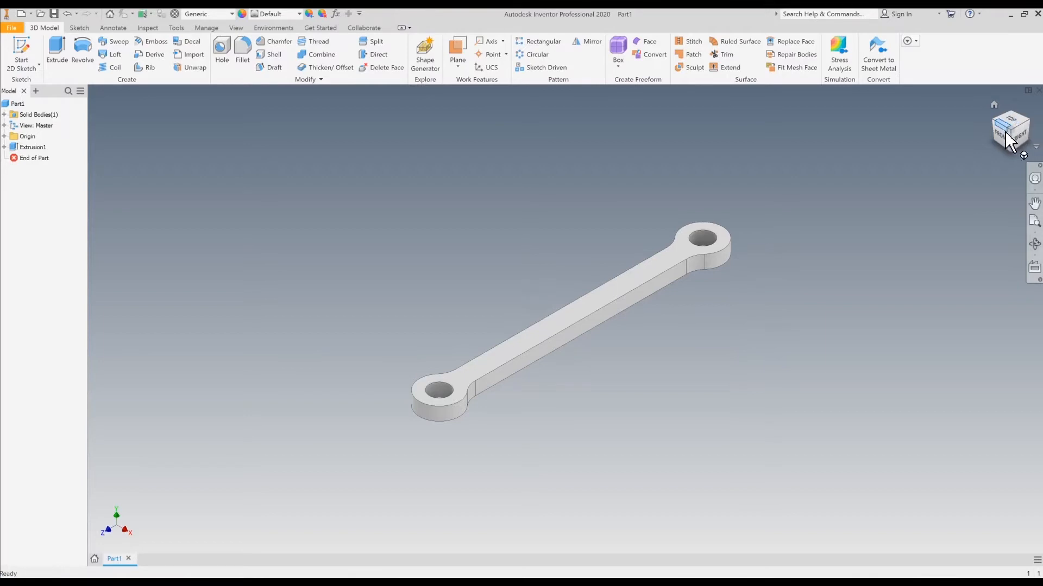
Examine the extruded link from its right, back and isometric sides, both close up and from a distance.
click(1023, 135)
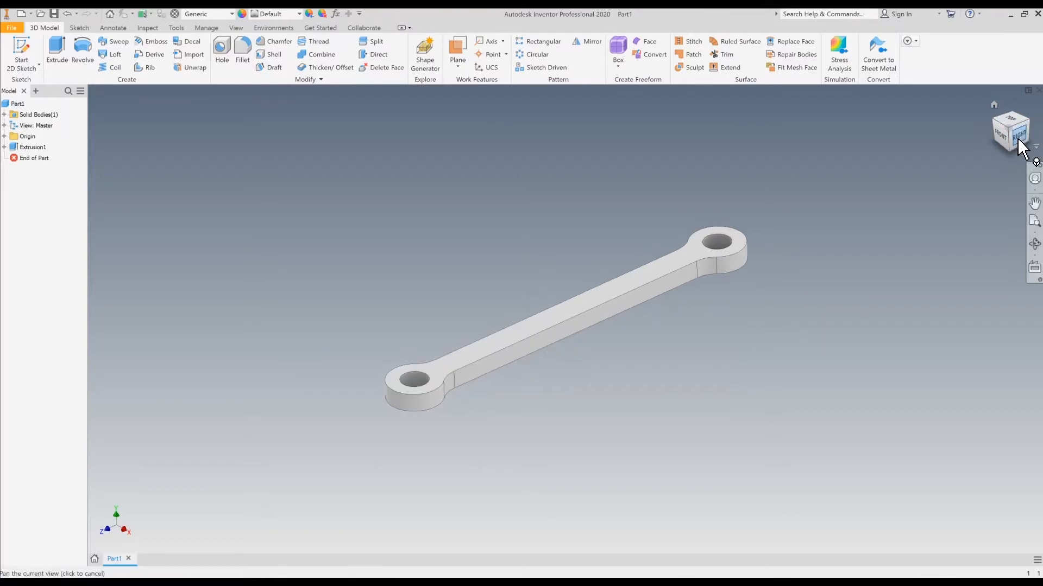
click(1024, 119)
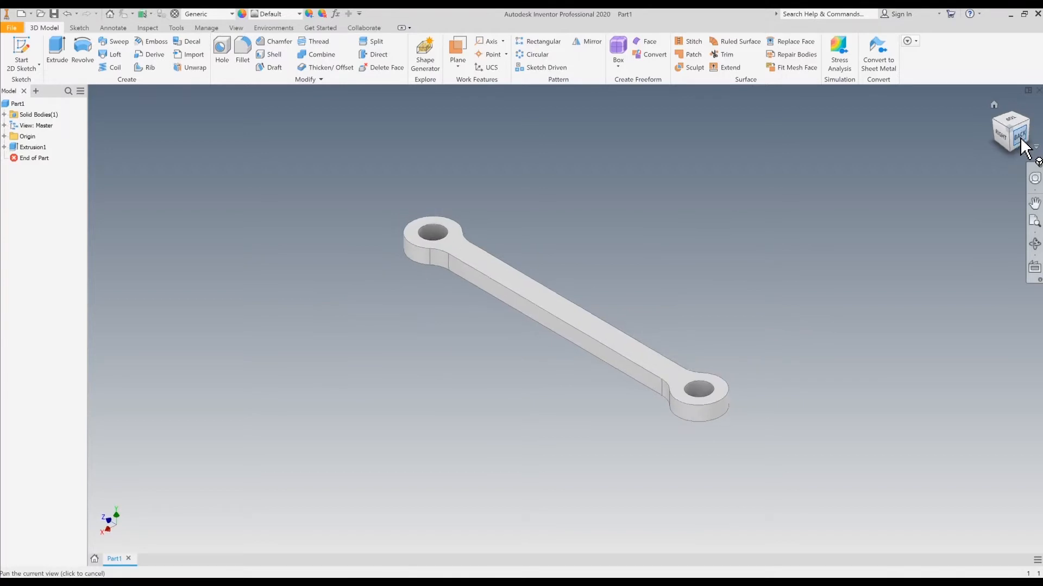
click(1021, 137)
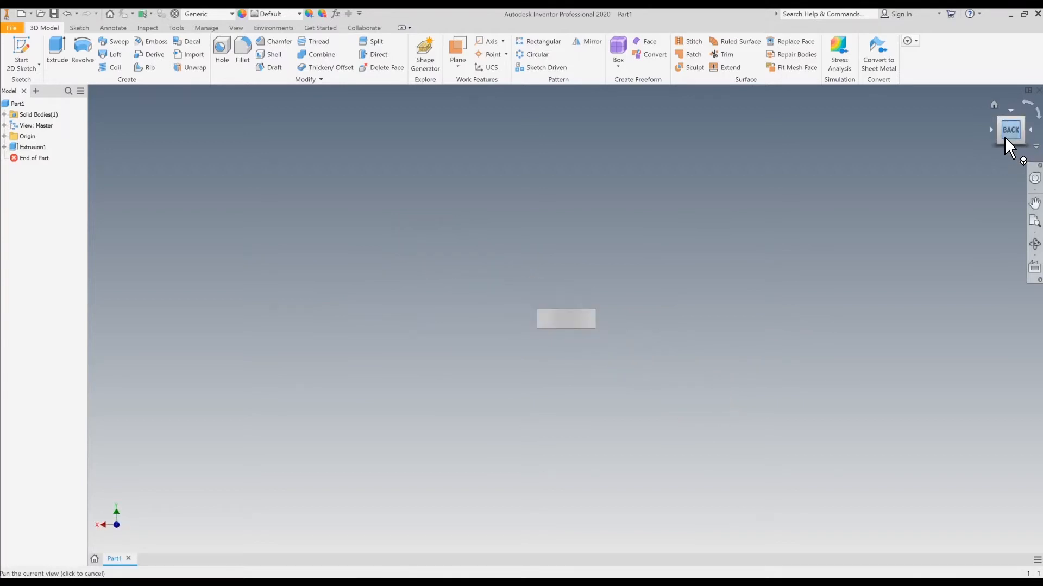
click(996, 107)
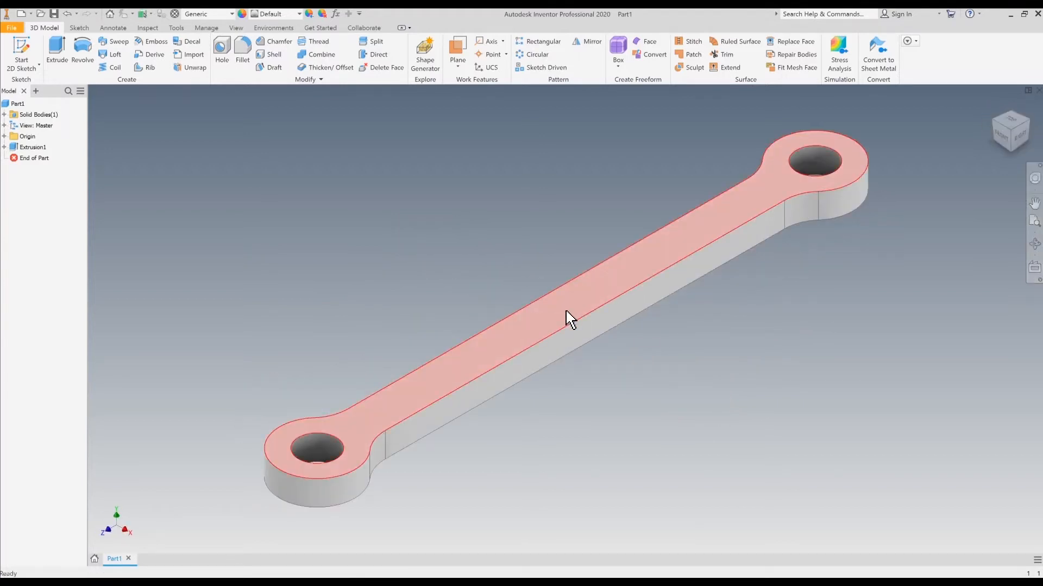
scroll(566, 318, up, 5)
scroll(566, 319, down, 10)
scroll(791, 360, up, 6)
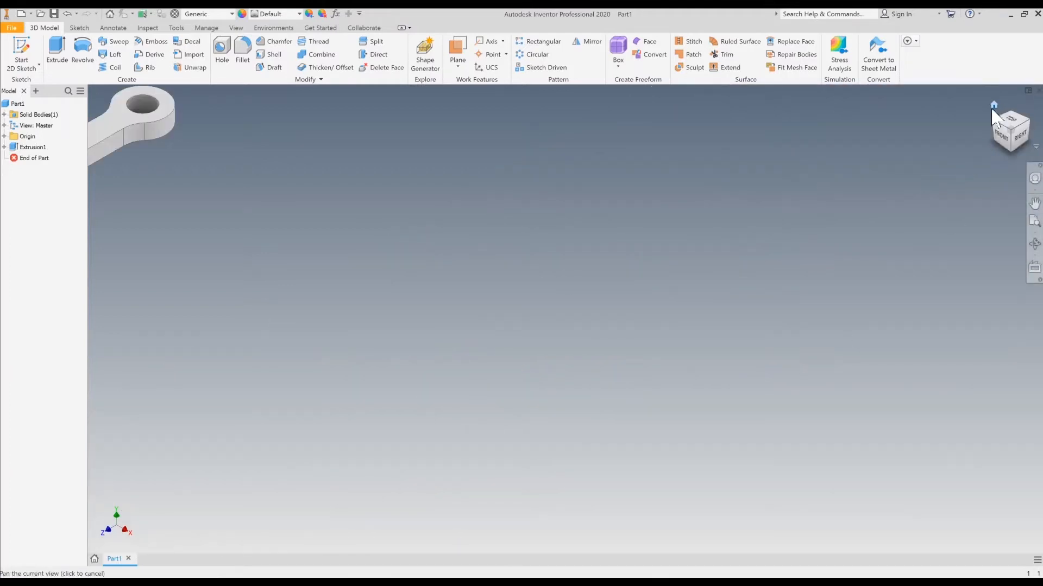
click(996, 106)
Examine the link's top, sides and underside from different angles and distances, ending in the isometric home view.
scroll(592, 328, down, 3)
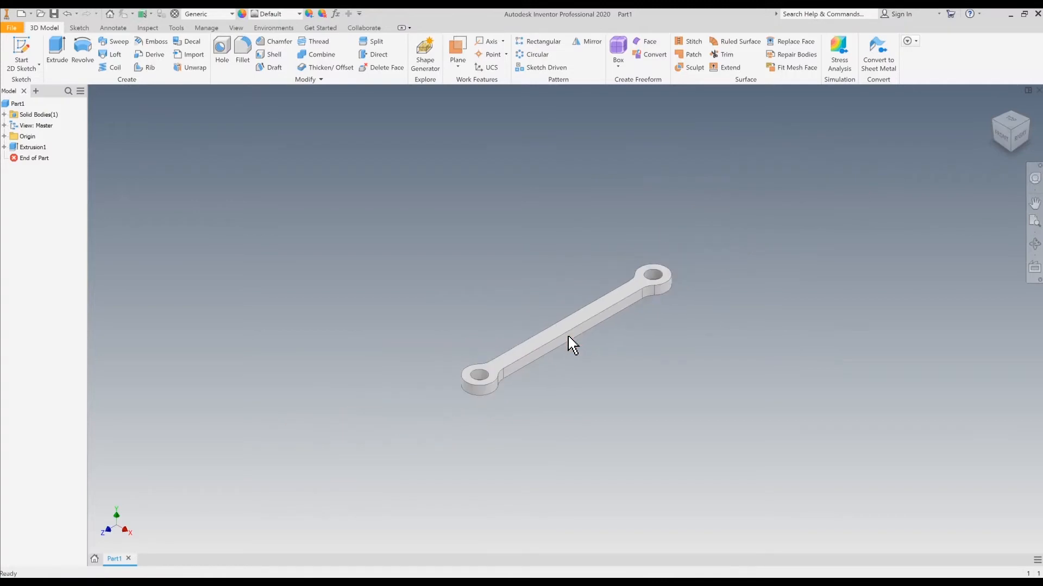
scroll(544, 351, up, 5)
scroll(549, 352, down, 4)
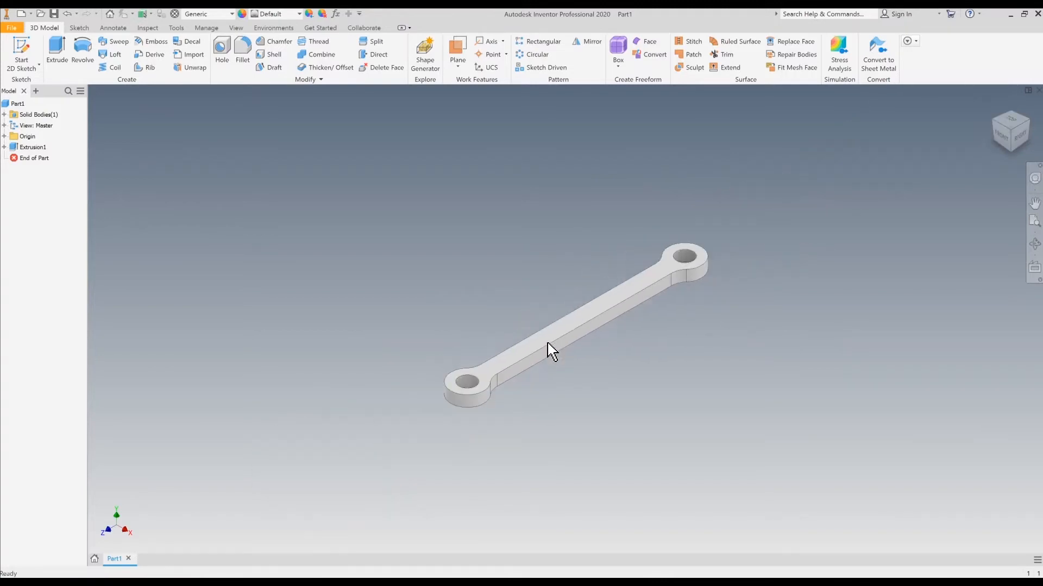
scroll(559, 353, down, 3)
scroll(566, 349, up, 4)
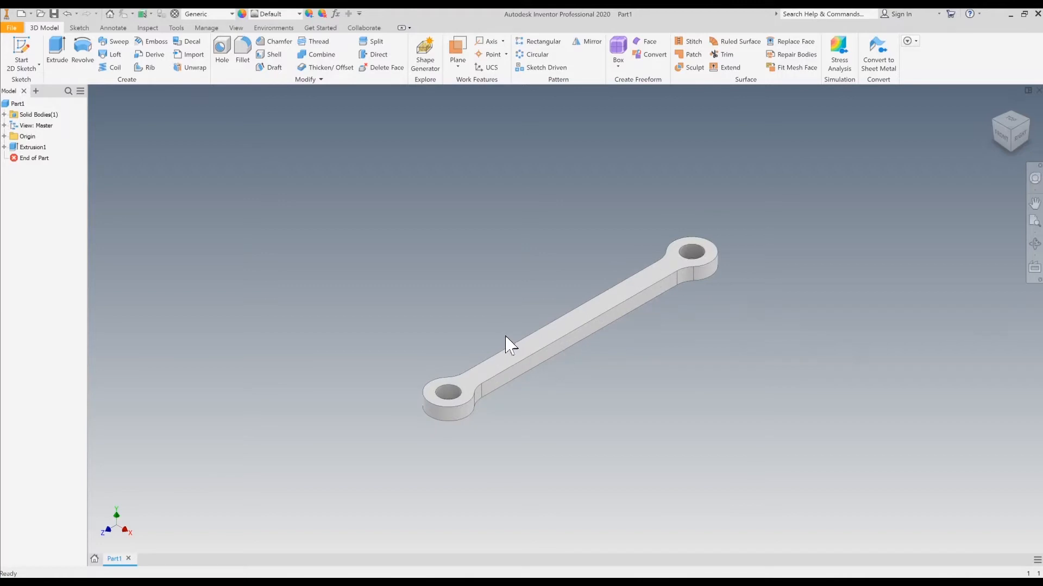
middle_drag(477, 316, 328, 259)
middle_drag(365, 323, 507, 315)
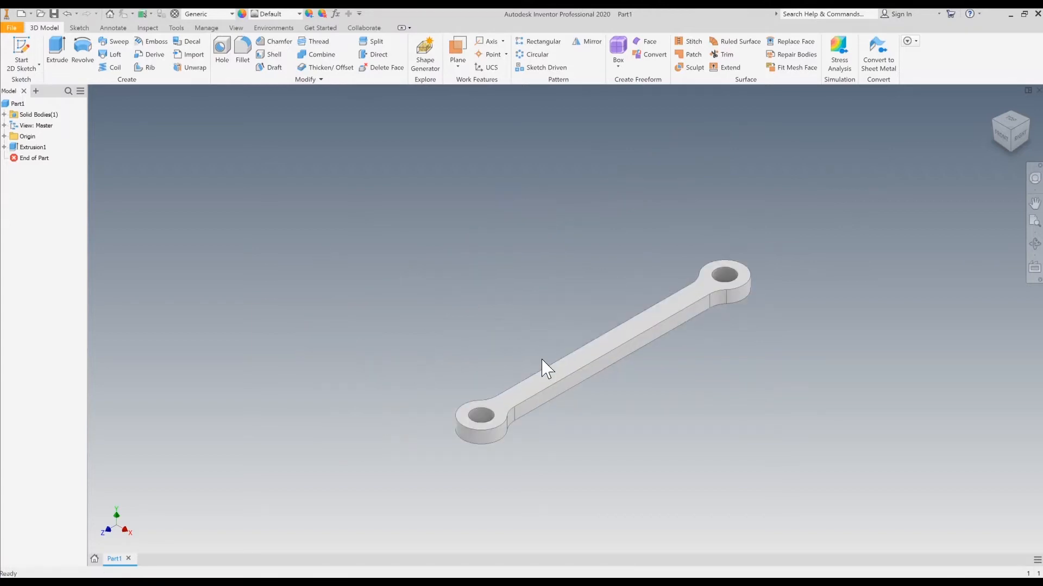
shift+middle_drag(542, 360, 611, 354)
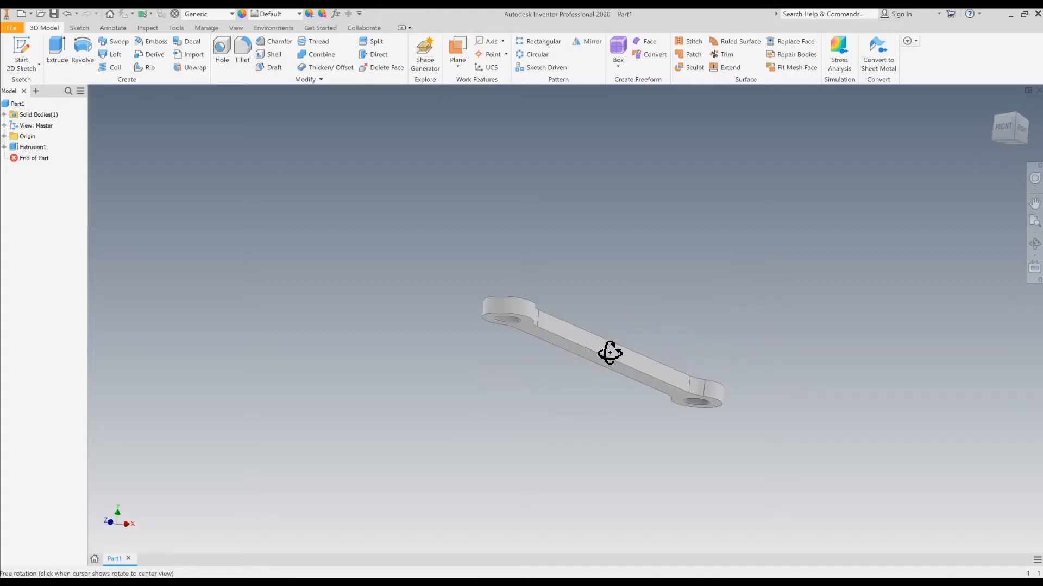
shift+middle_drag(609, 354, 578, 387)
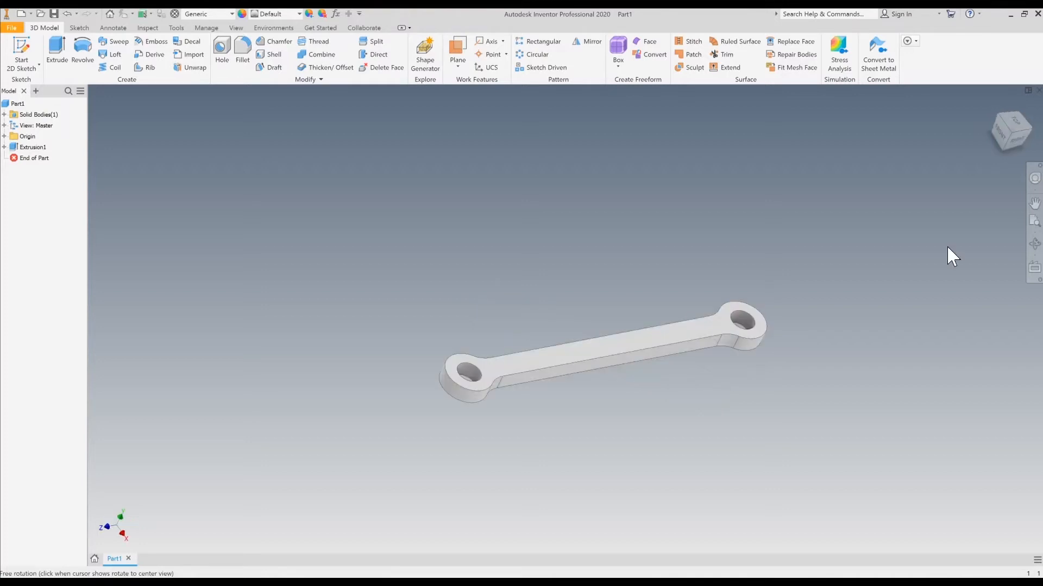
click(1006, 143)
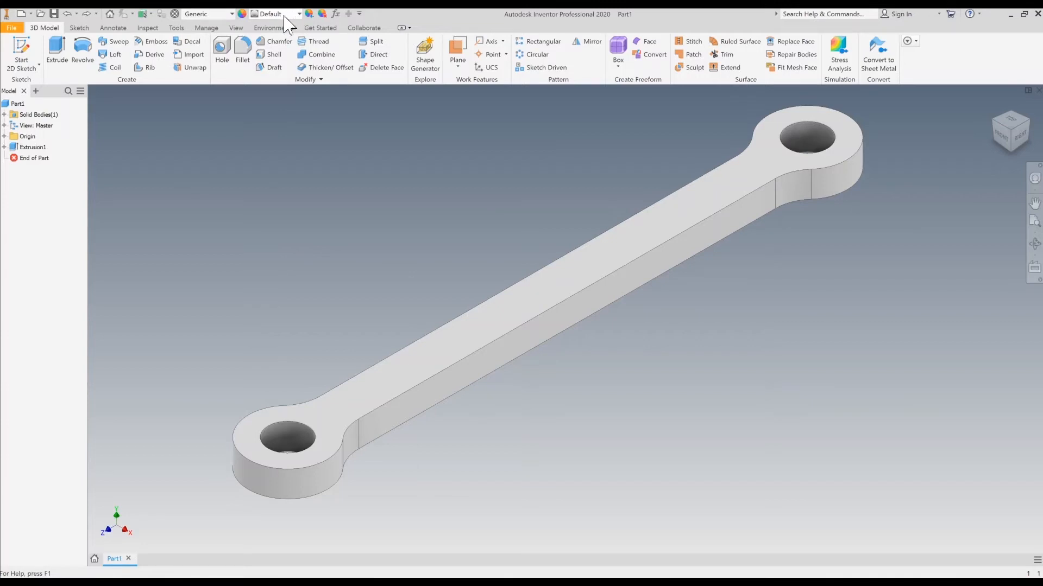
Try PET Plastic as the link's material.
click(175, 15)
click(220, 14)
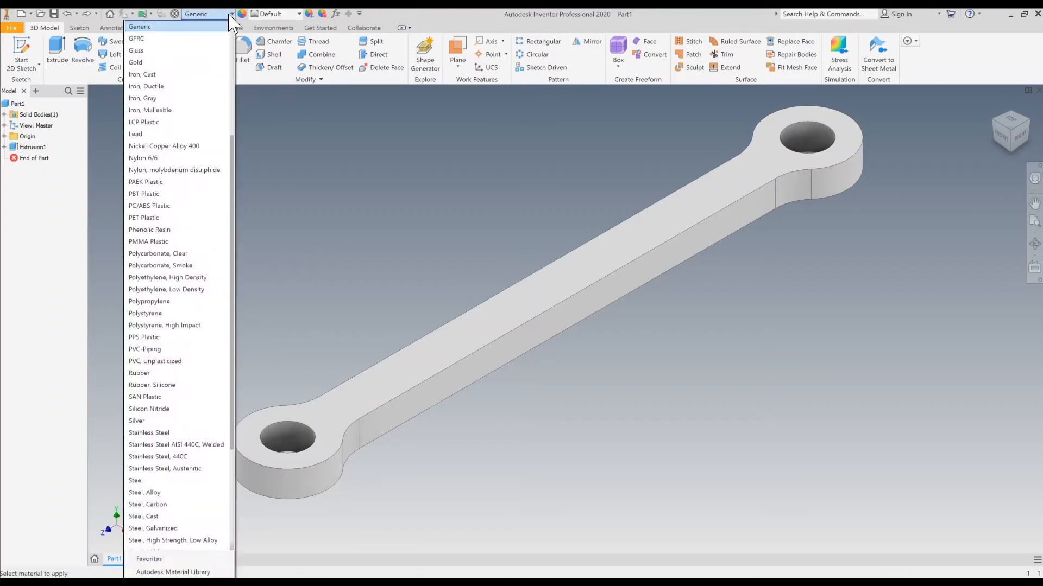
click(200, 220)
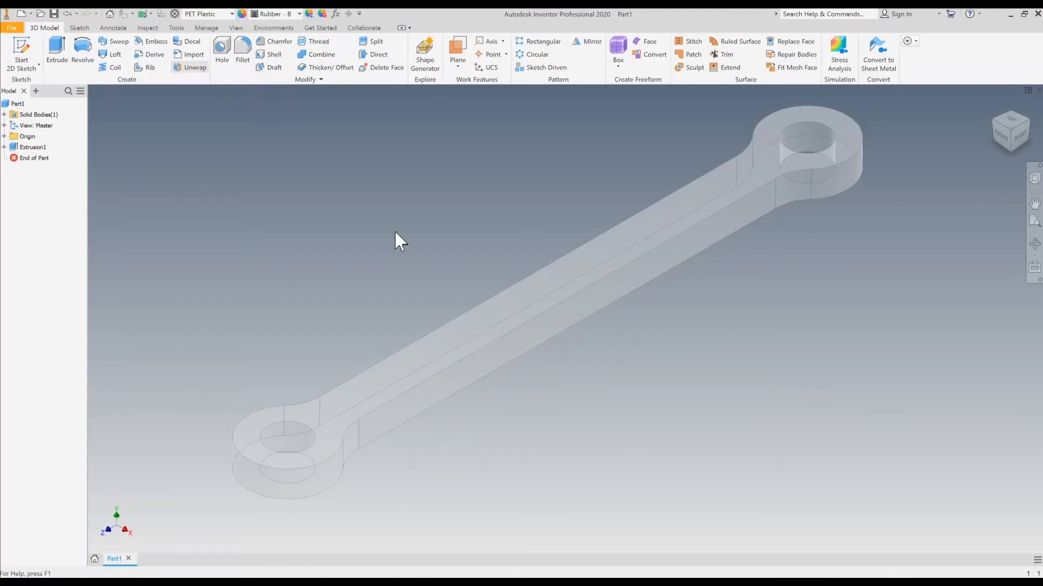
Assign the Silver material to the link and give it the Smooth - Red appearance.
click(231, 14)
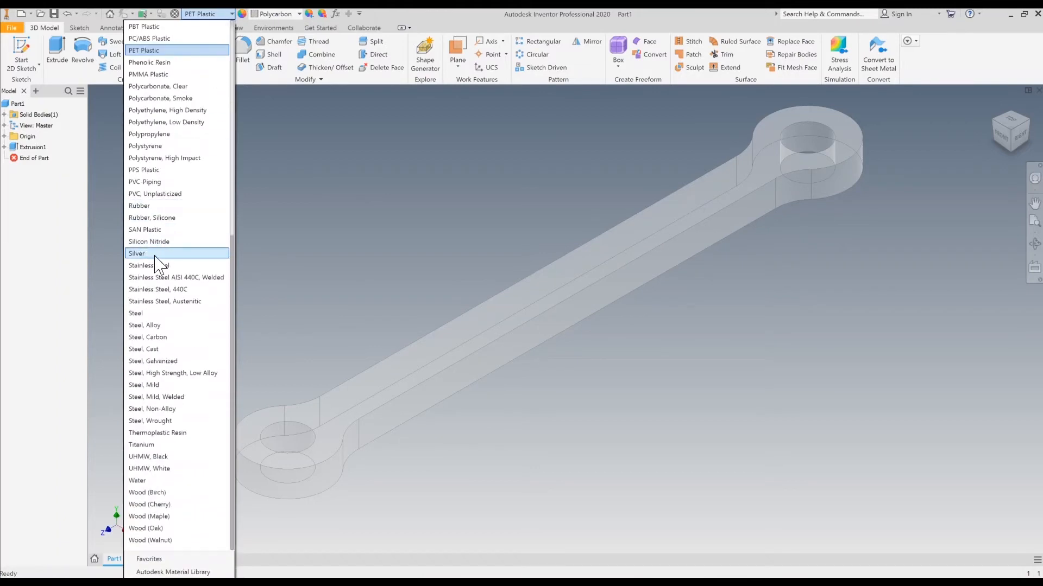
click(196, 248)
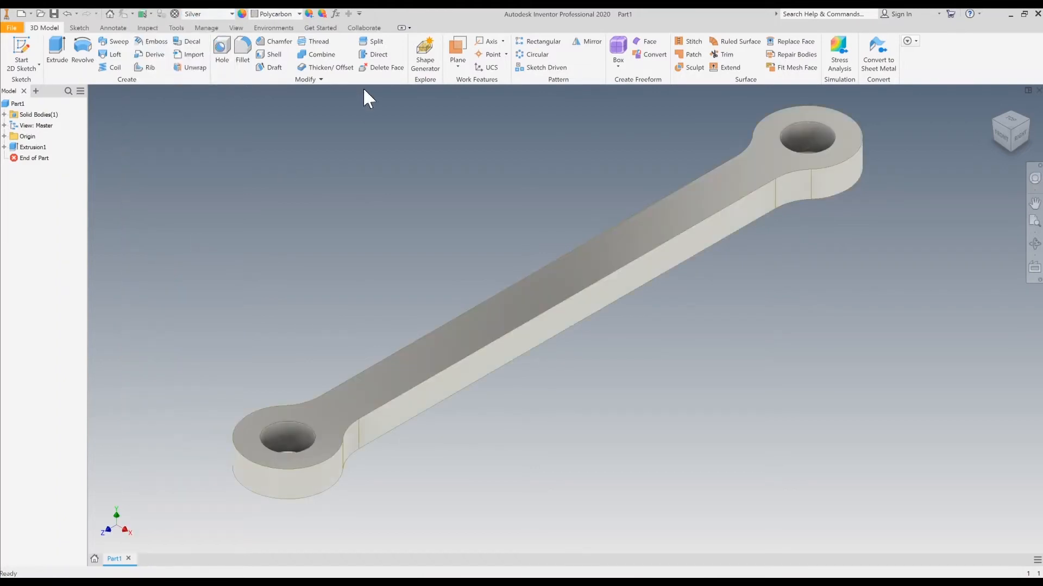
click(299, 15)
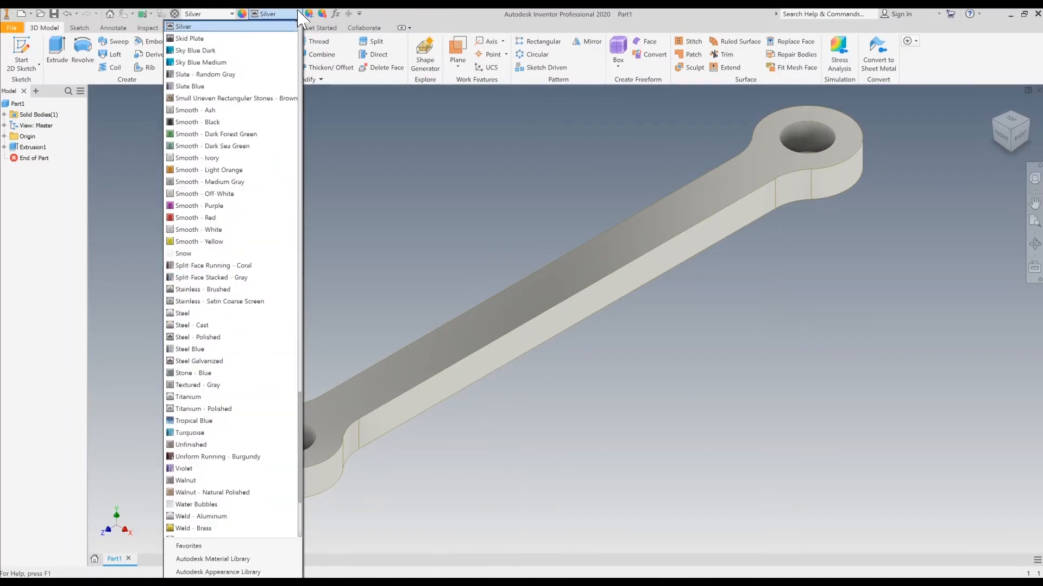
click(237, 222)
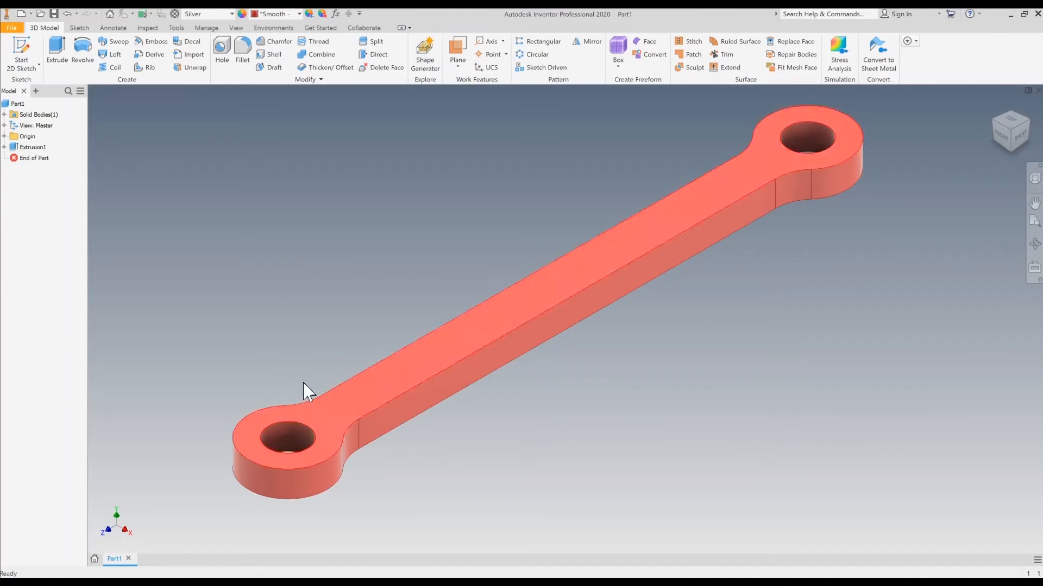
Chamfer the upper edge of the hole at the link's front end with an equal distance of 0.5 mm.
click(280, 42)
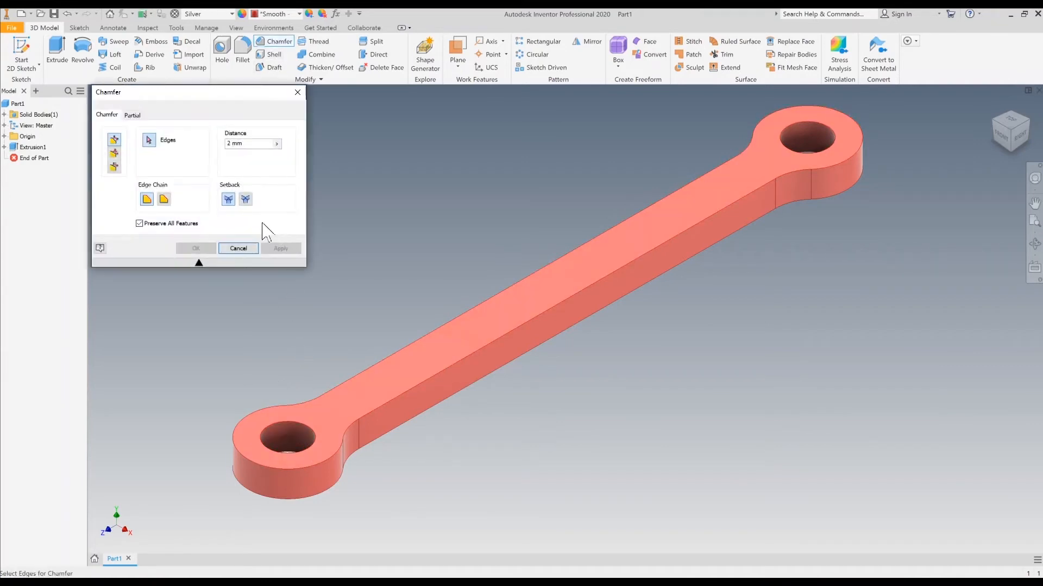
click(300, 425)
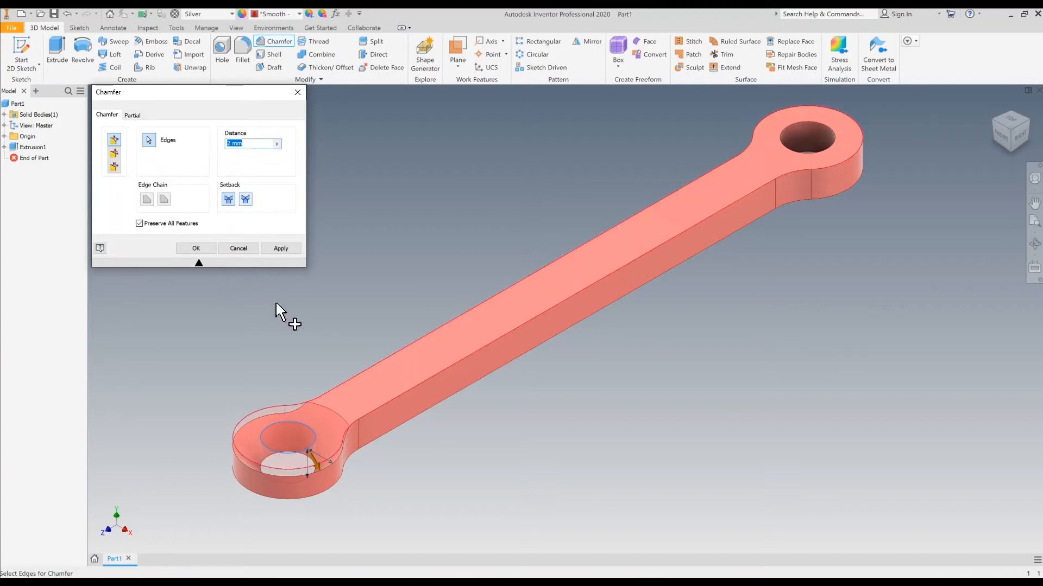
click(230, 144)
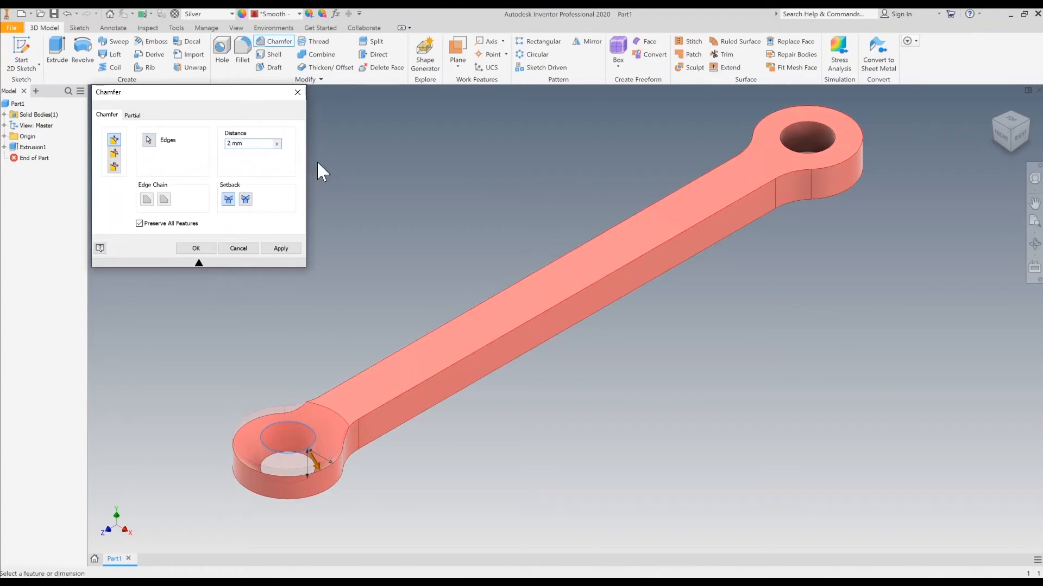
key(BackSpace)
text(0.5)
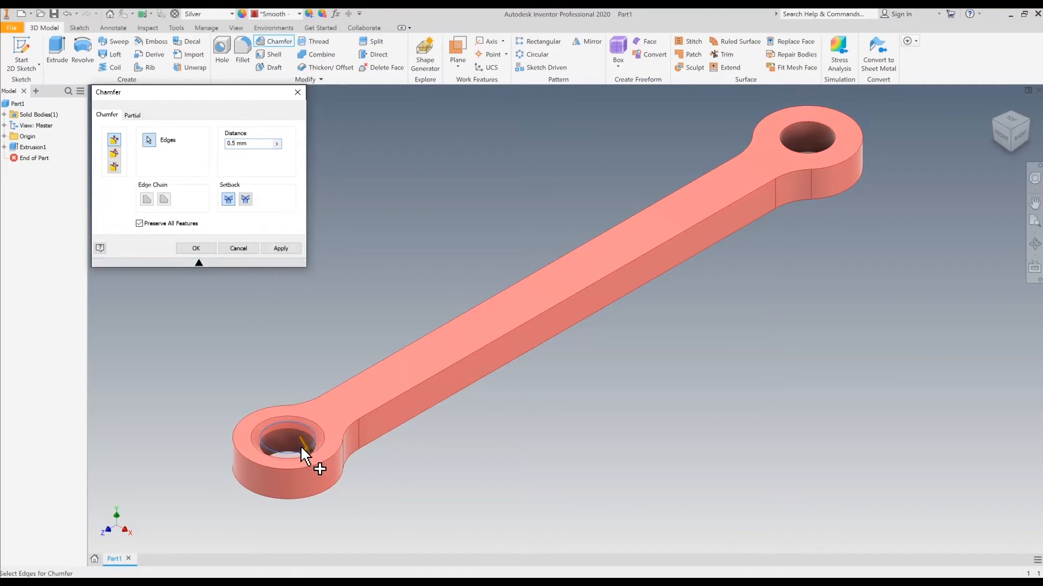
click(115, 154)
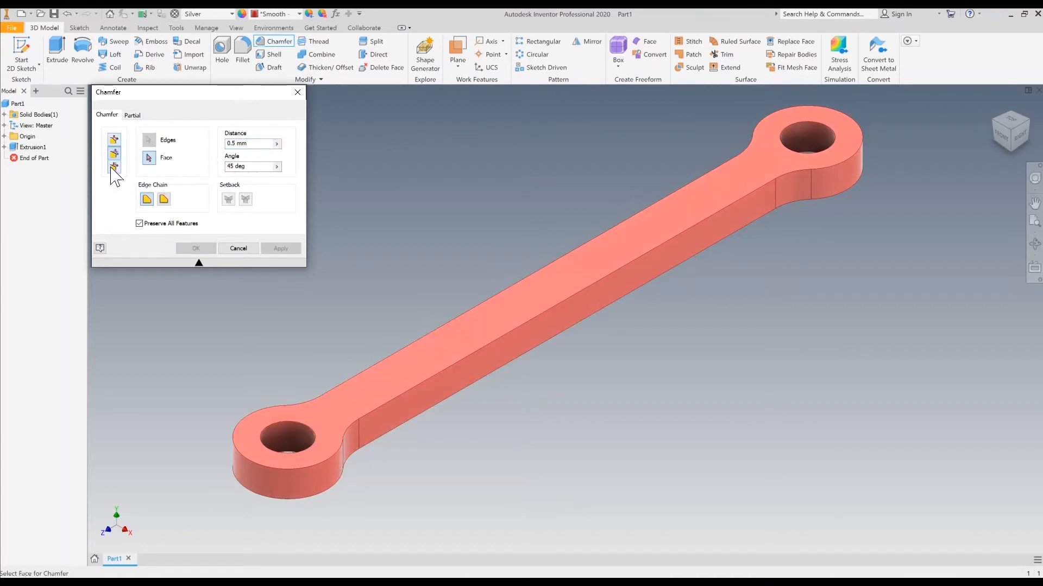
click(114, 139)
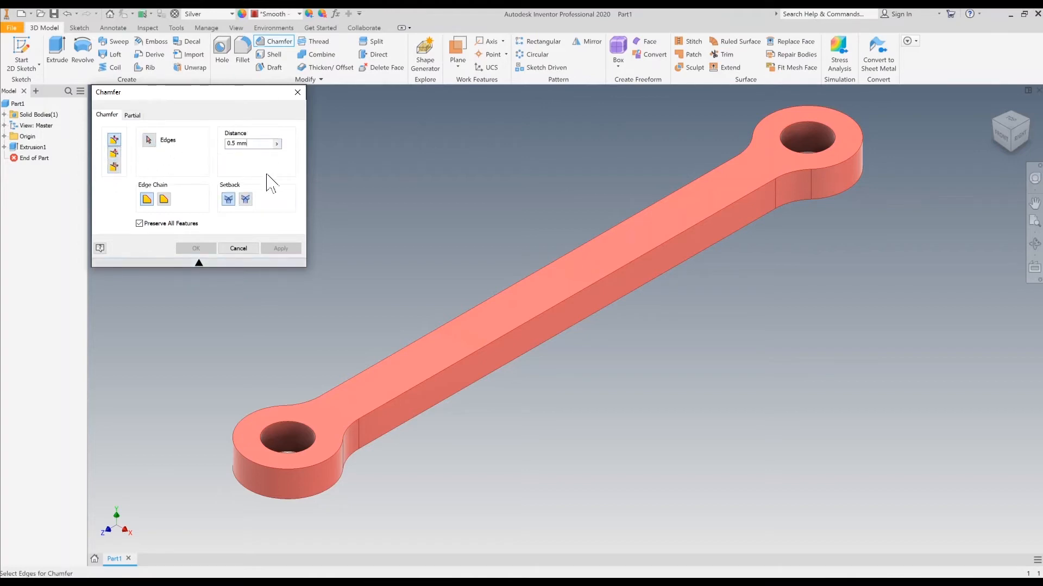
click(308, 440)
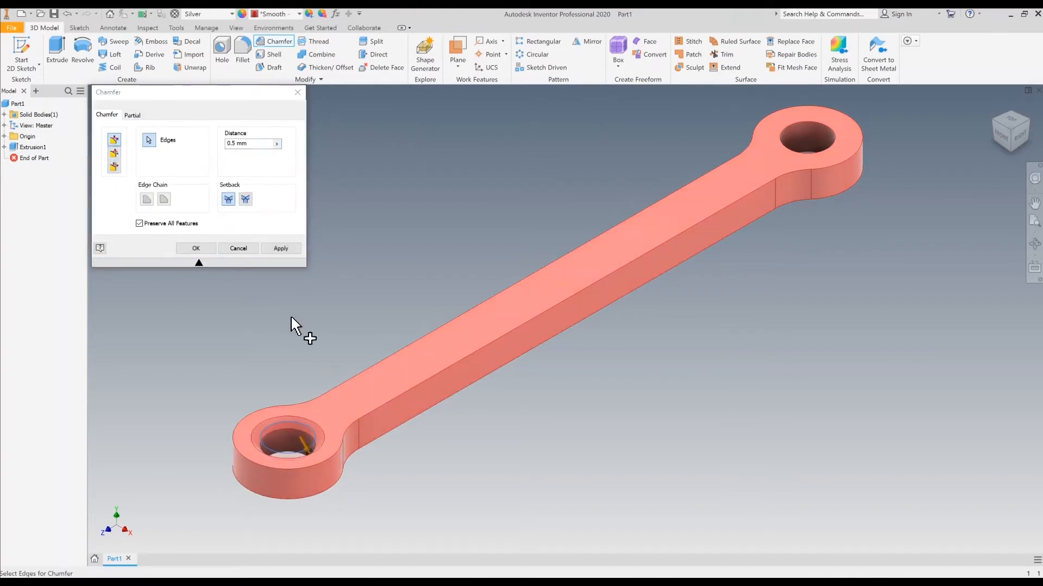
click(281, 249)
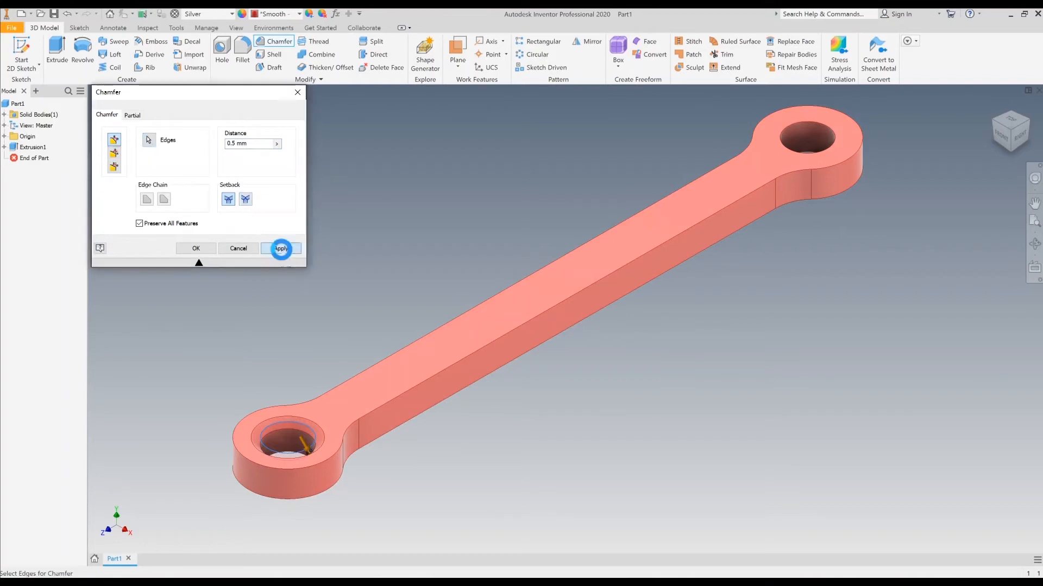
Chamfer the upper edge of the hole at the link's far end with a distance of 0.5 mm.
click(822, 130)
click(277, 249)
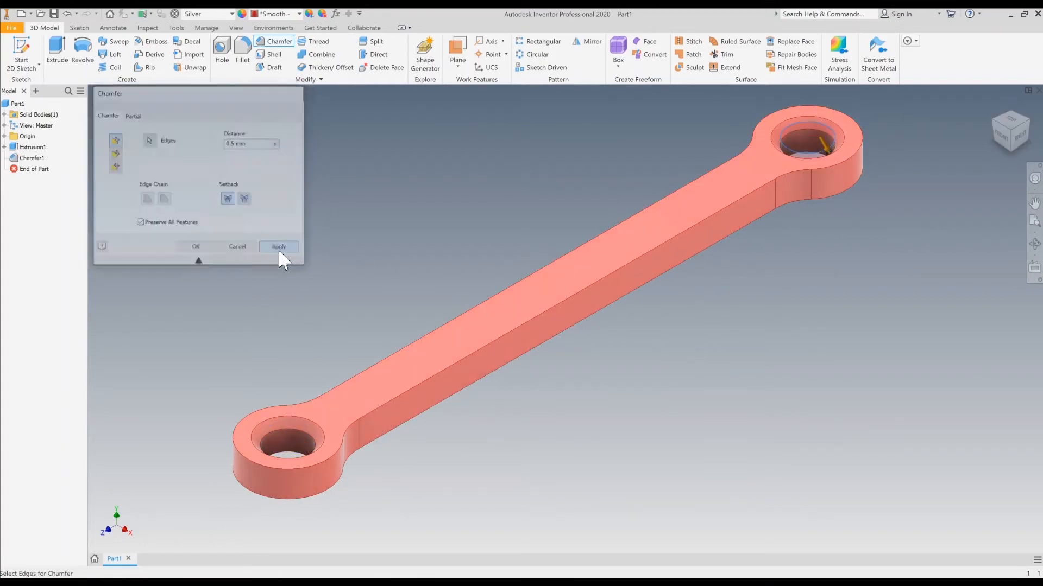
click(297, 91)
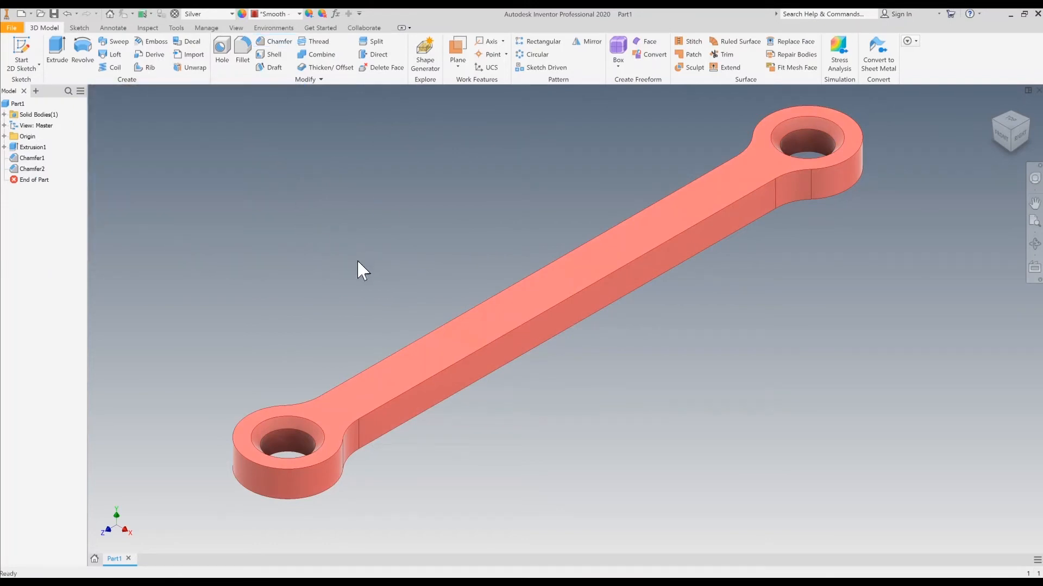
Fillet the outer upper and lower edges around the whole link with a 0.5 mm radius.
click(242, 50)
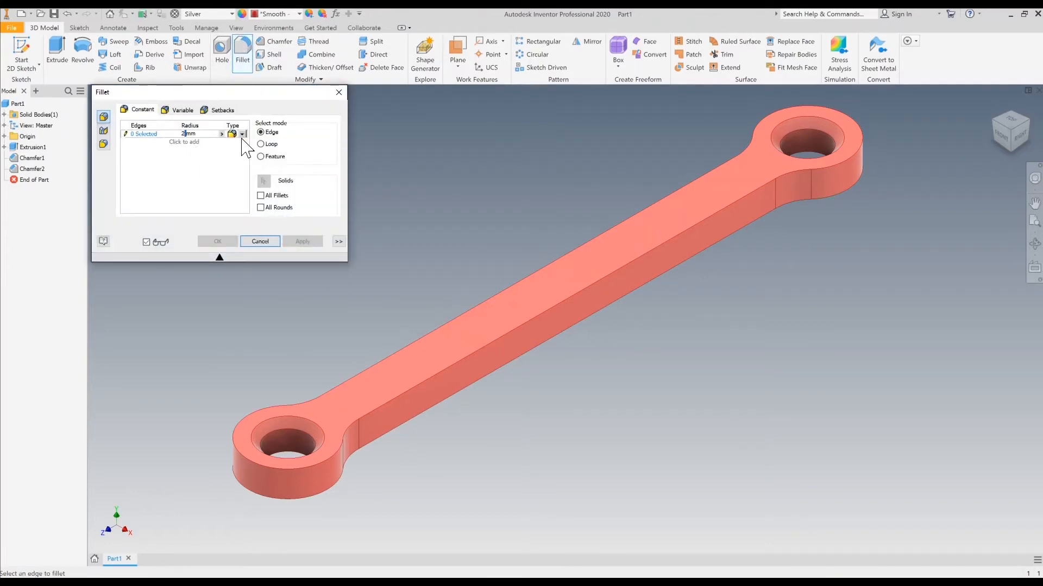
text(5)
click(465, 362)
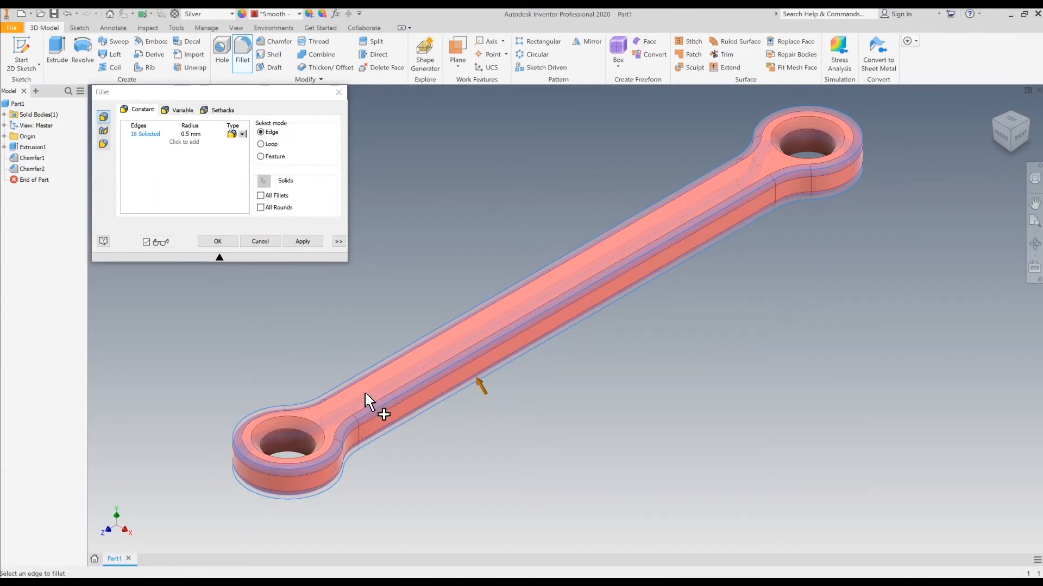
click(301, 240)
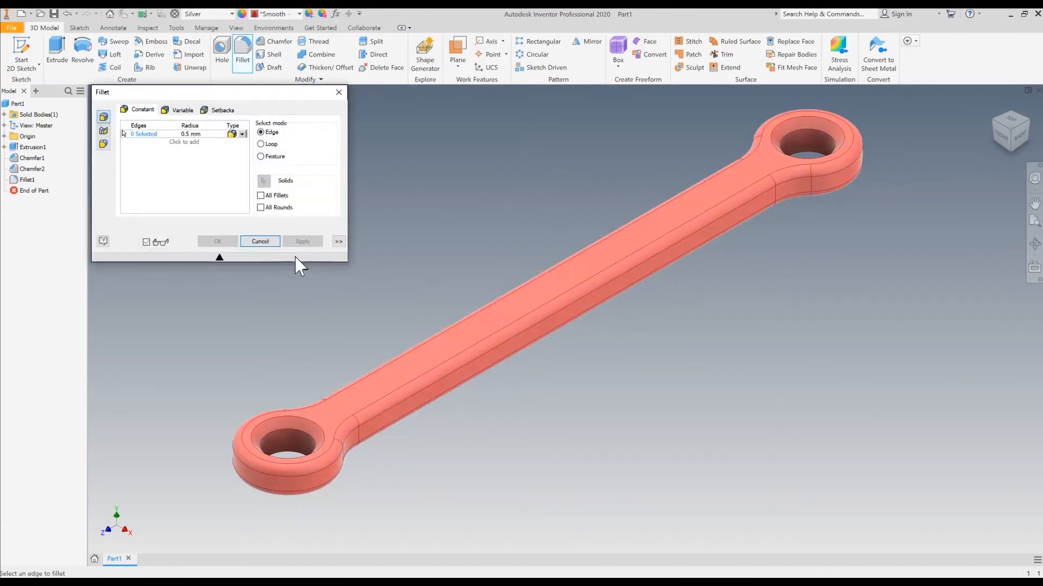
click(338, 92)
Start a 2D sketch on the link's upper flat face, viewed from above with the link lying horizontally.
key(F2)
middle_drag(584, 342, 566, 272)
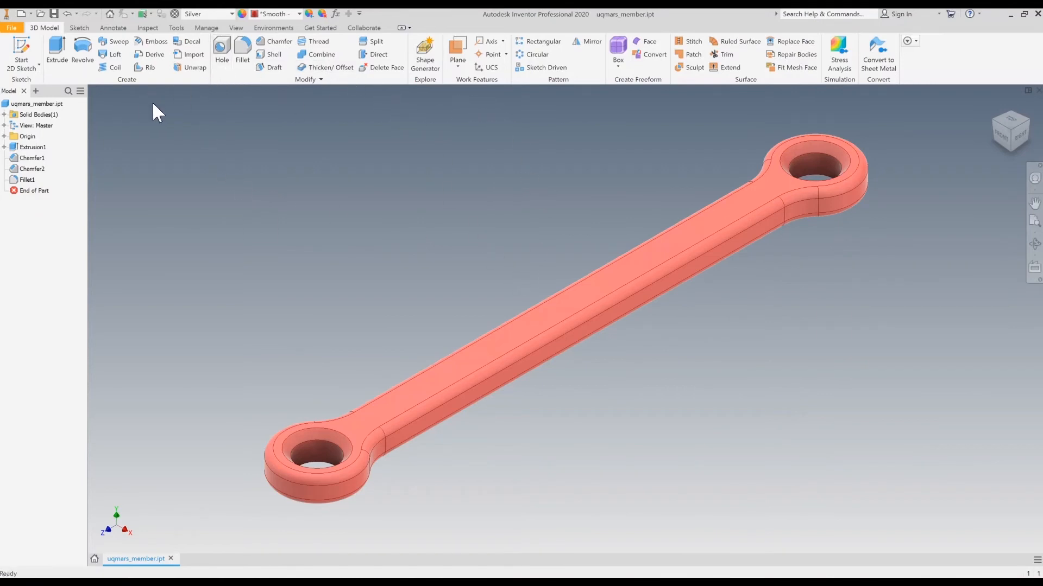
click(21, 54)
click(596, 296)
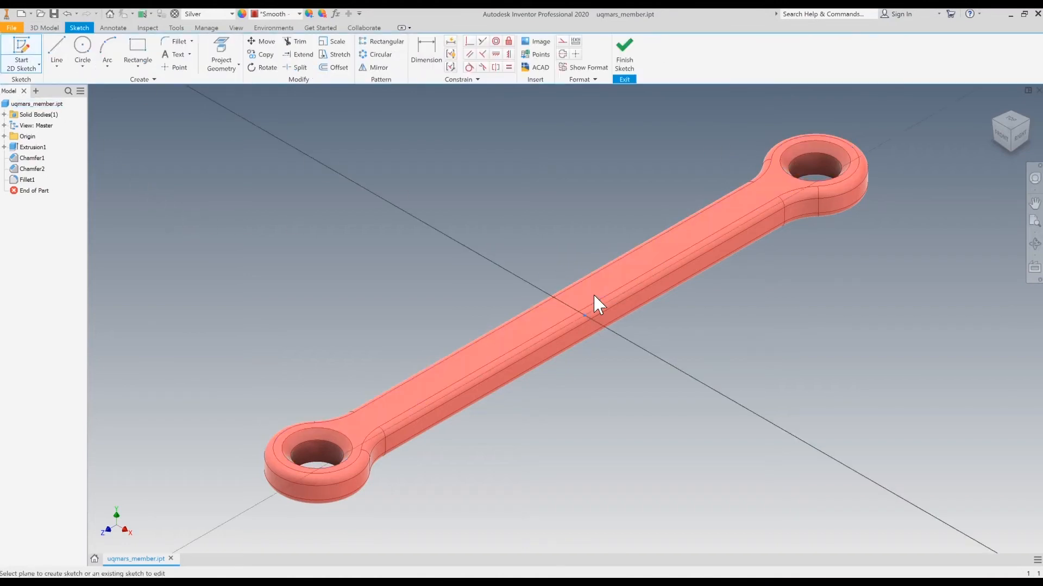
click(1038, 114)
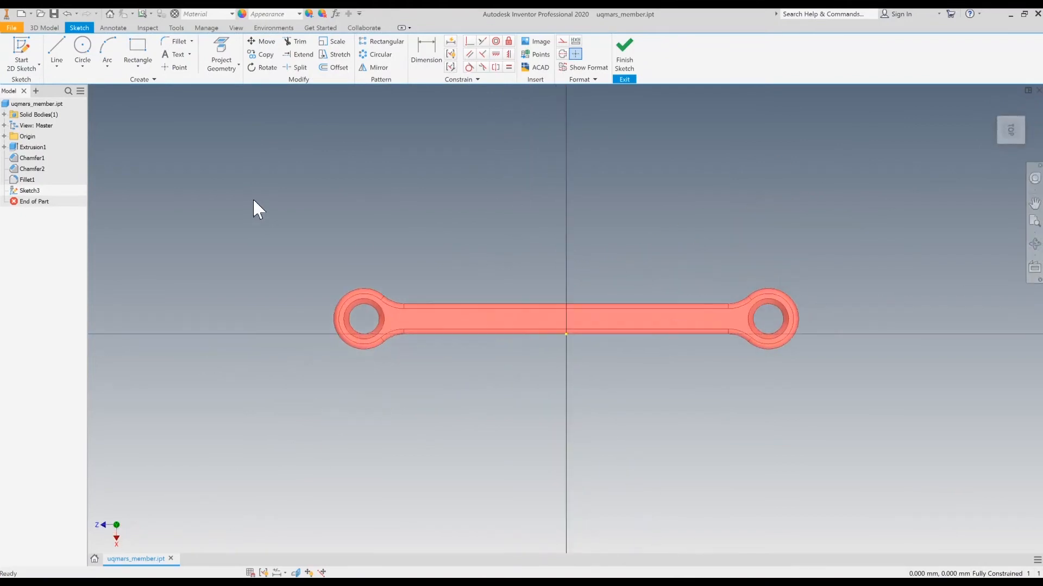
Add the sketch text "UQMARS" beside the link with a text height of 1 mm.
click(174, 54)
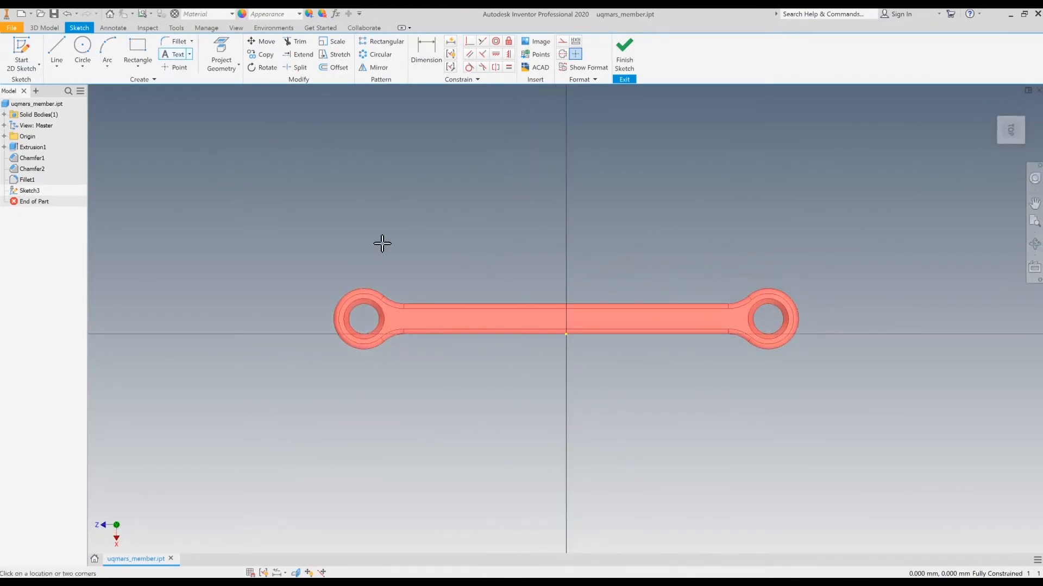
click(548, 254)
mouse_move(773, 268)
mouse_down()
mouse_move(727, 238)
mouse_move(687, 240)
mouse_move(732, 225)
mouse_up()
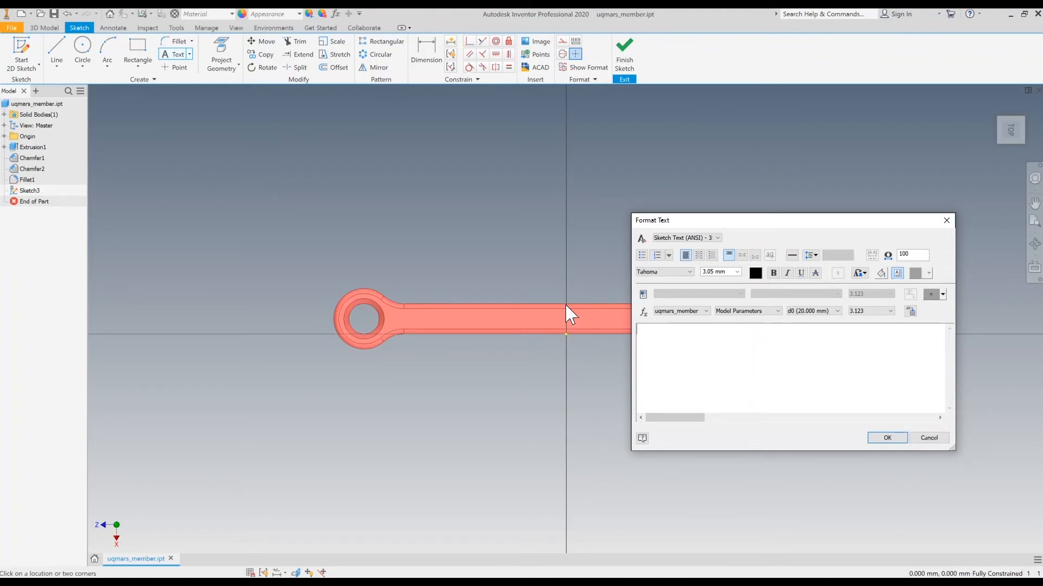
drag(727, 272, 679, 276)
text(1)
click(884, 439)
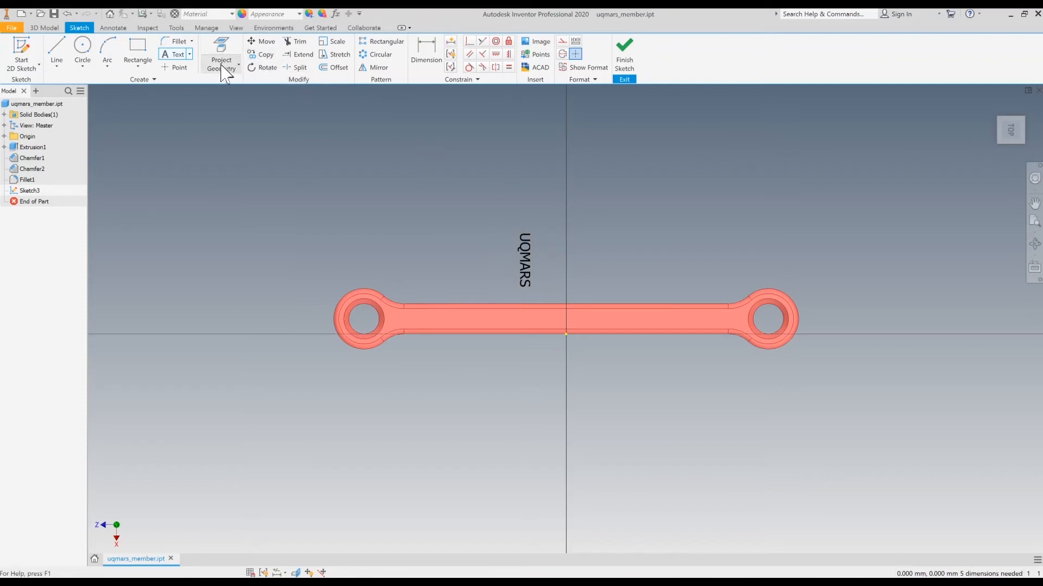
Rotate the UQMARS text 90 degrees about its middle and move it past the sketch's vertical axis, beside the link.
click(266, 69)
click(524, 258)
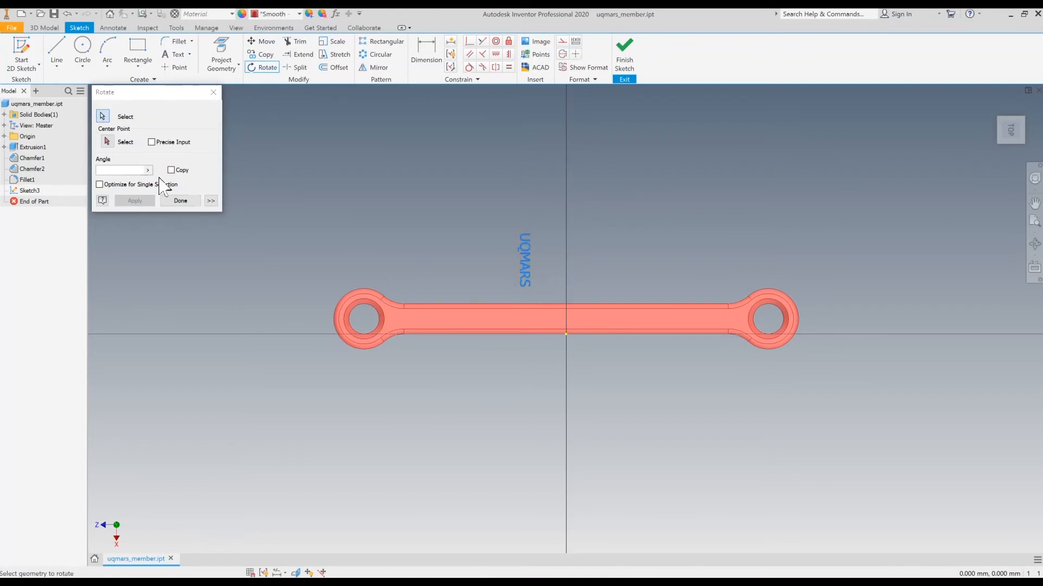
click(107, 141)
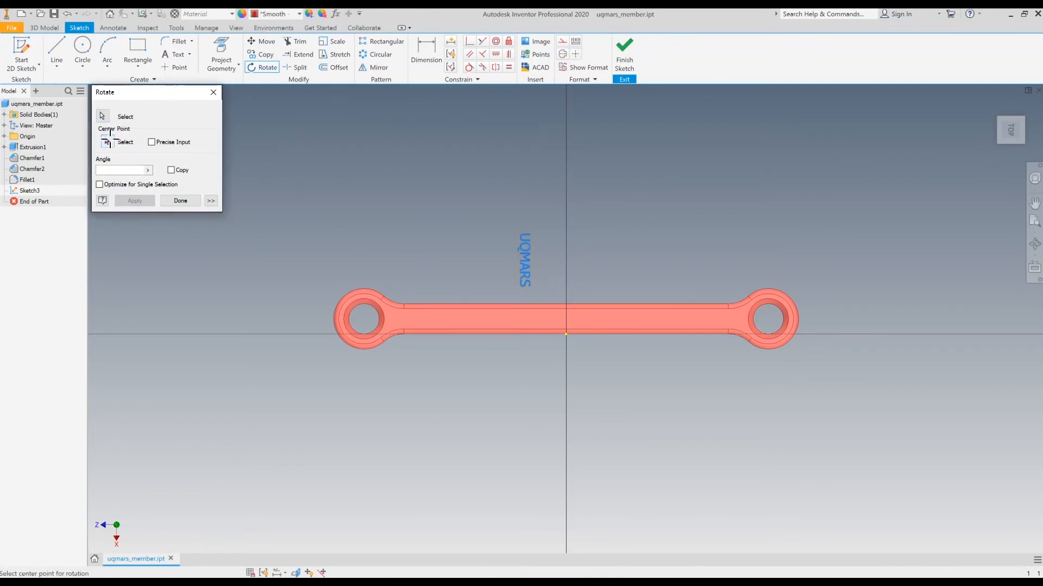
click(525, 261)
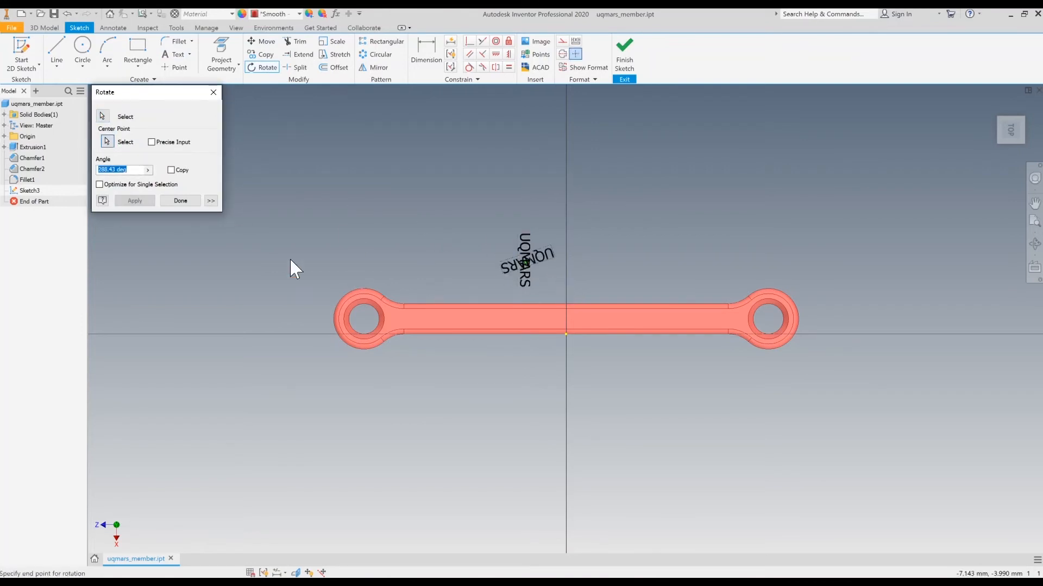
click(689, 259)
text(90)
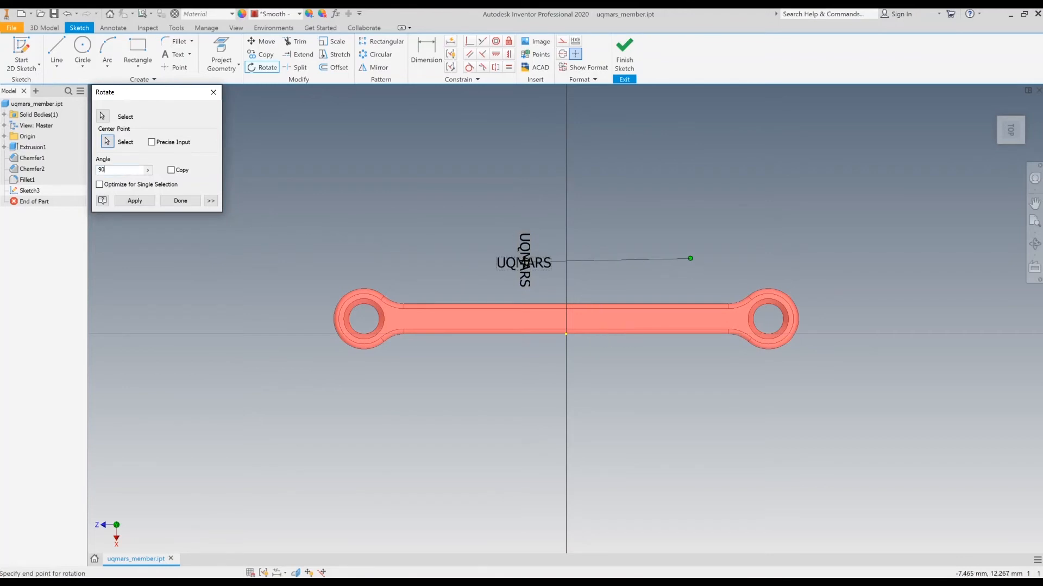
key(Return)
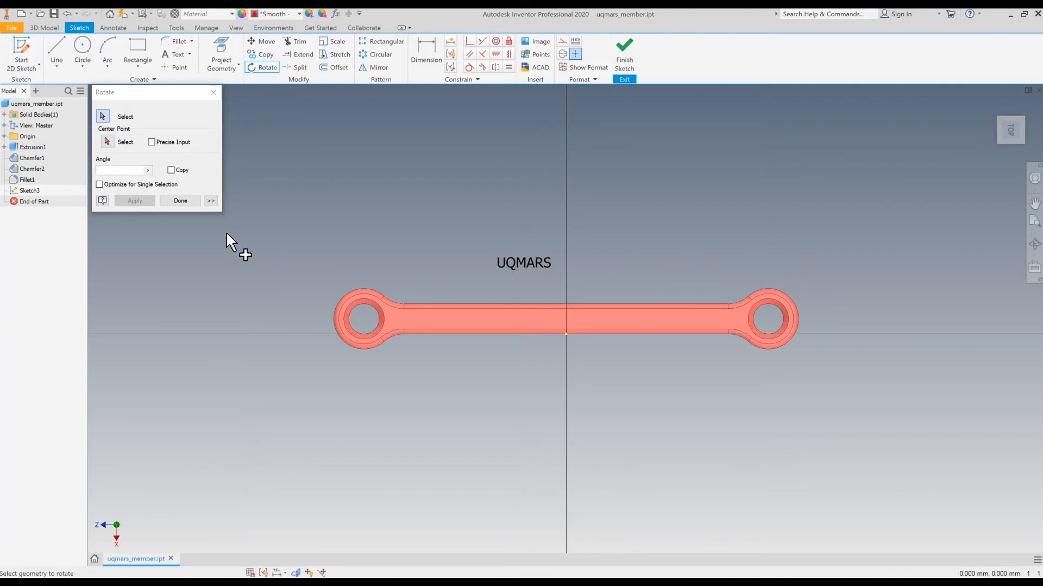
click(185, 202)
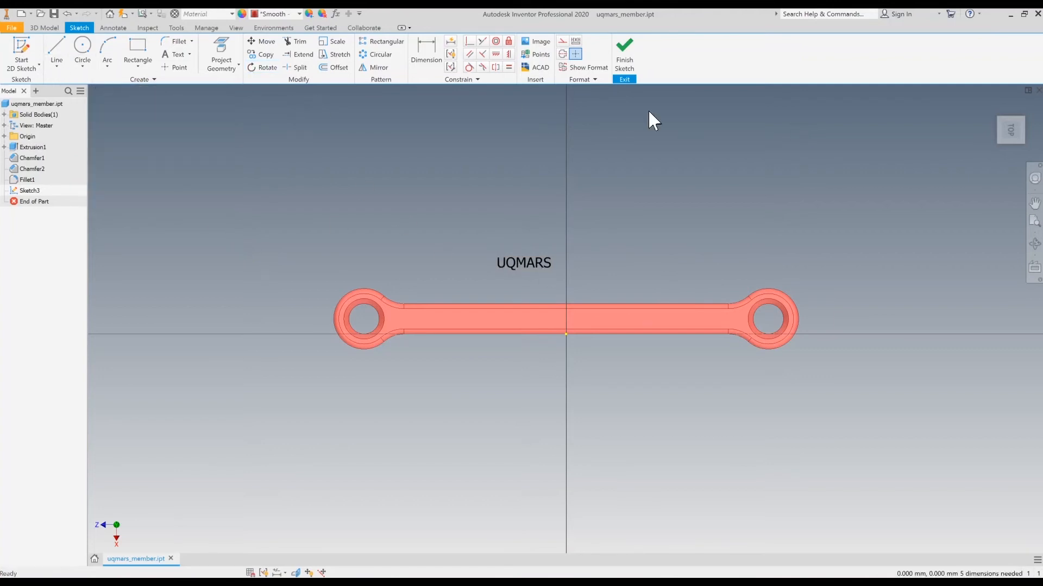
mouse_move(527, 265)
mouse_down()
mouse_move(568, 300)
mouse_move(610, 275)
mouse_up()
Draw a 3 mm construction line straight across the link's width from the origin to the opposite edge.
scroll(567, 319, down, 3)
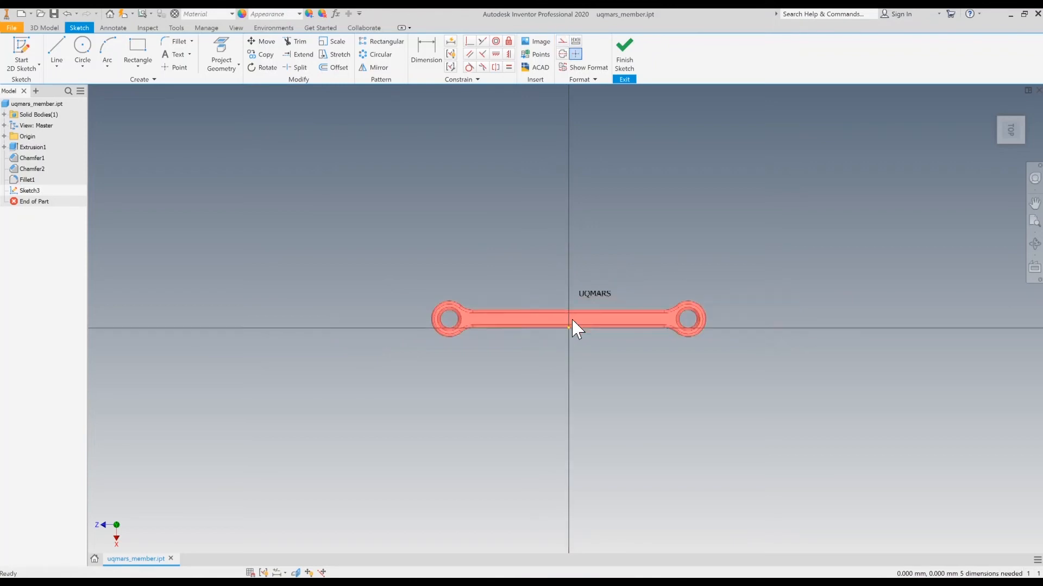
scroll(572, 325, up, 5)
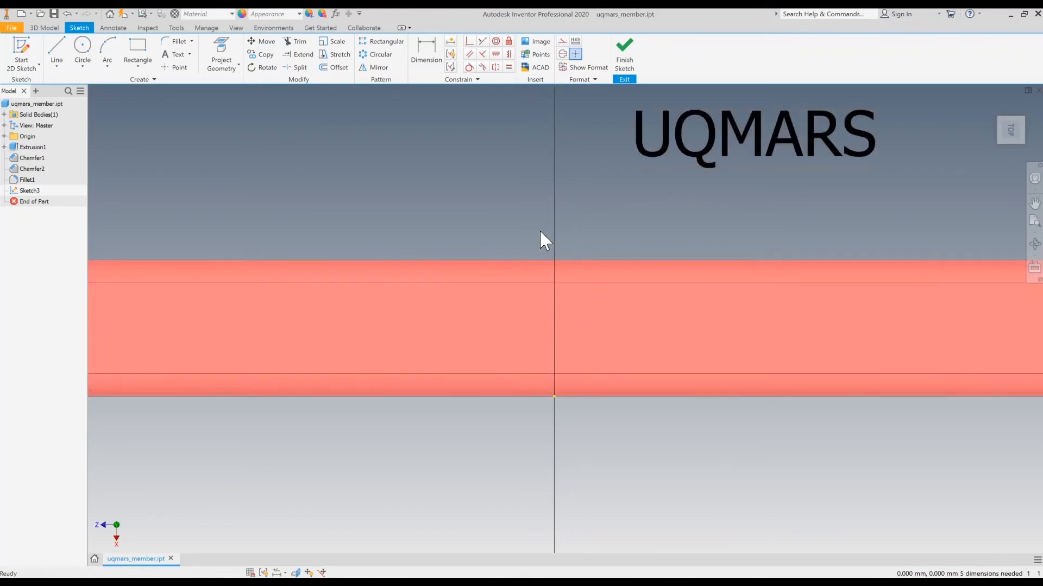
click(563, 53)
click(65, 48)
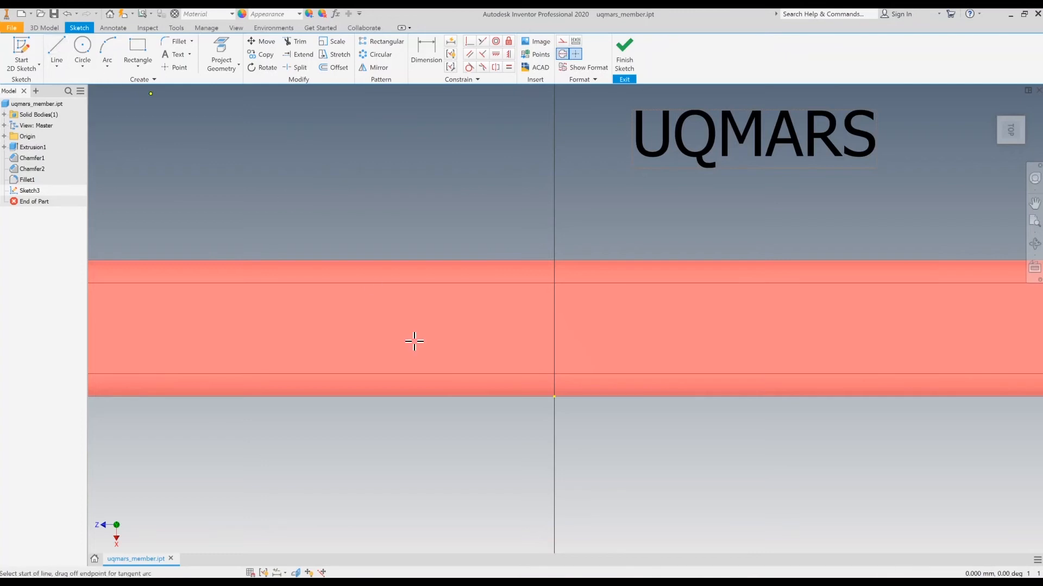
click(555, 396)
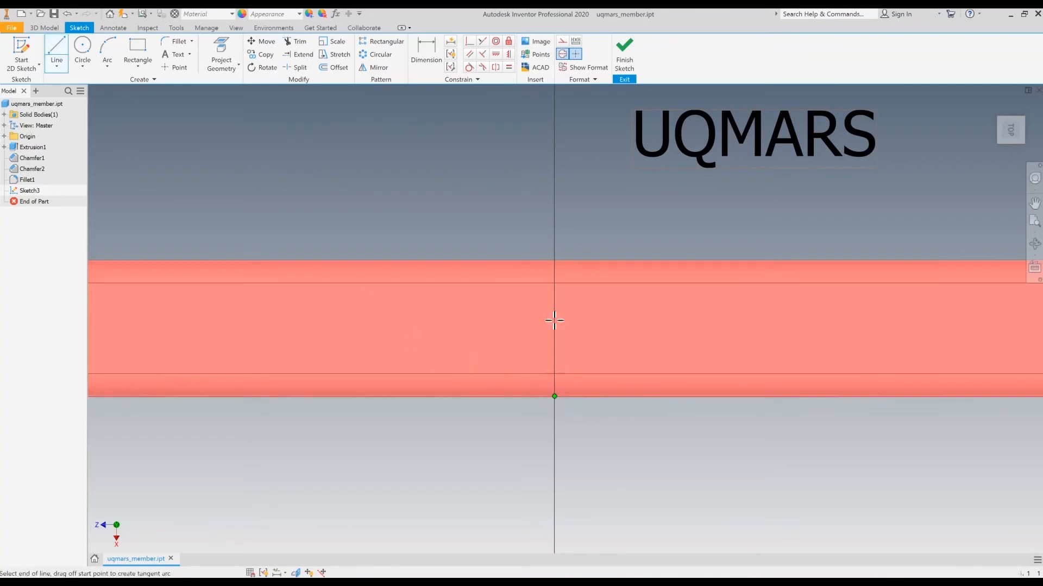
double_click(554, 260)
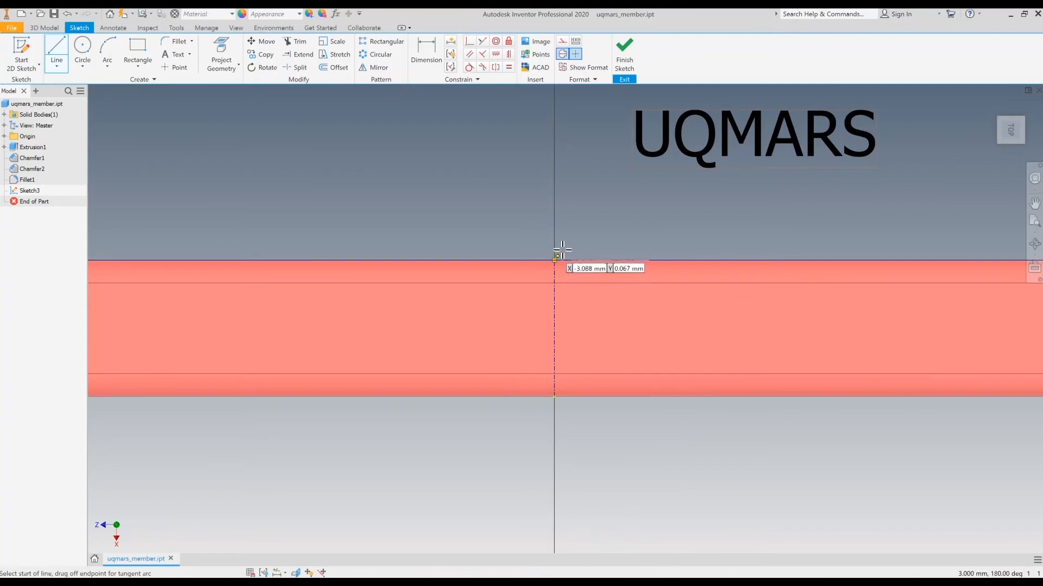
Draw a horizontal construction line along the link, starting from the midpoint of the crosswise construction line.
click(555, 328)
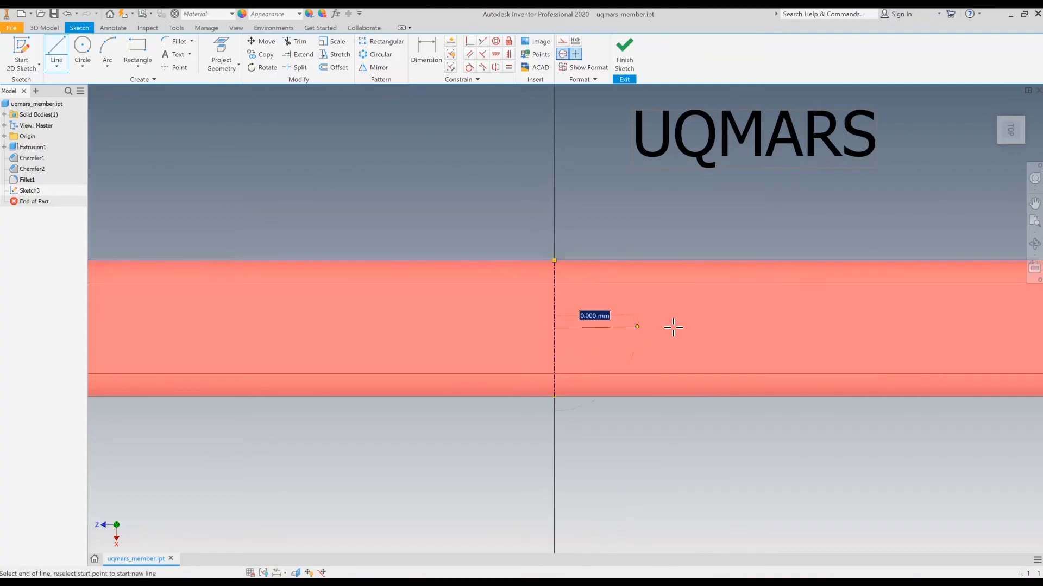
click(918, 328)
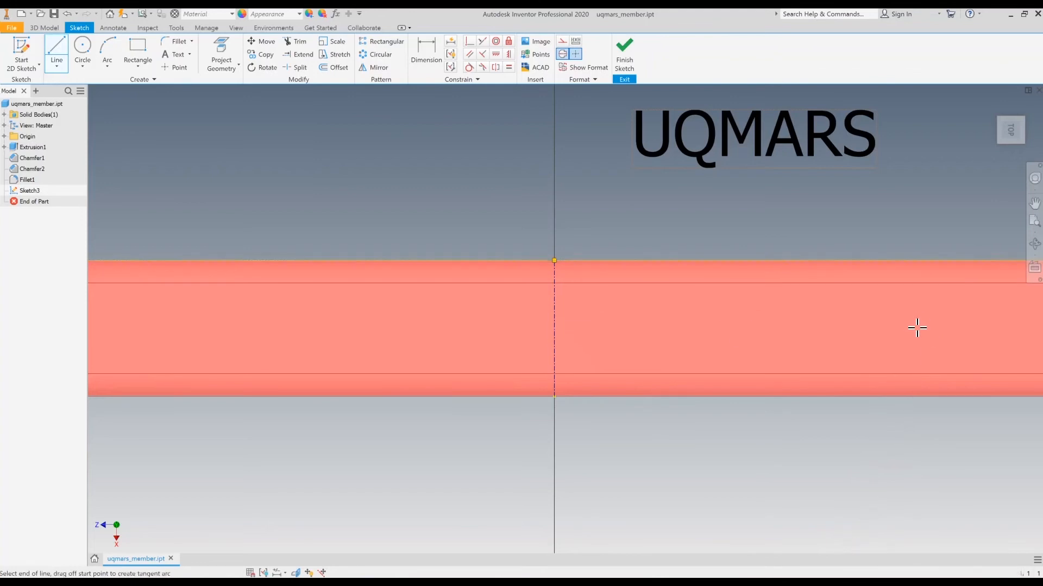
key(Escape)
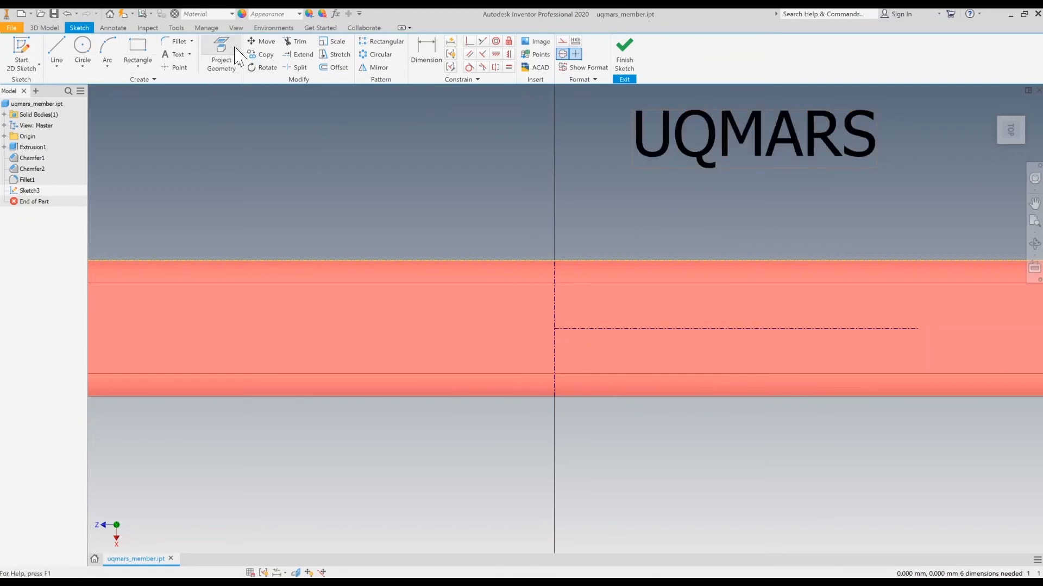
Dimension the height and the width of the UQMARS text frame.
click(426, 51)
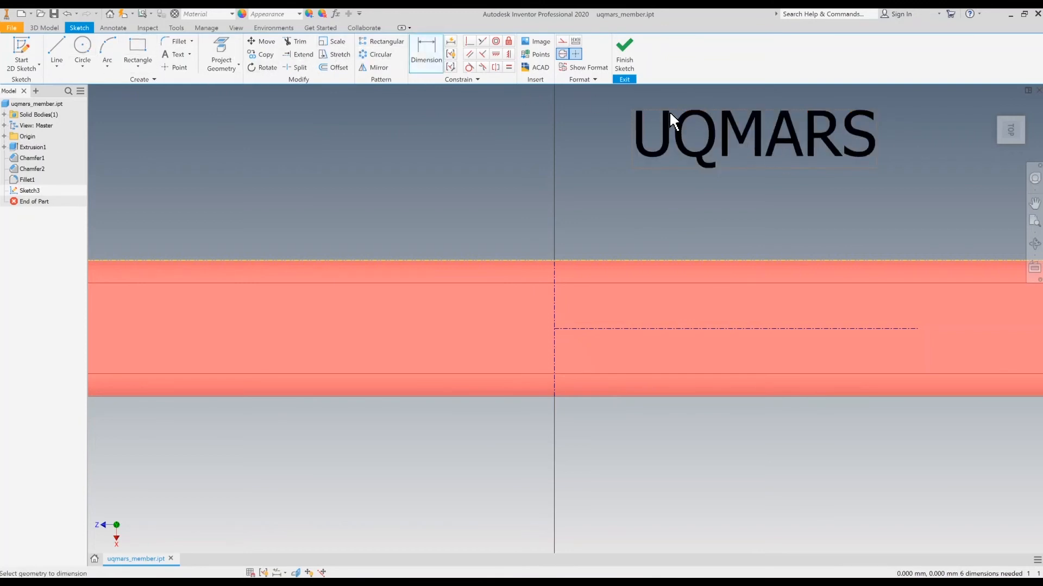
click(672, 169)
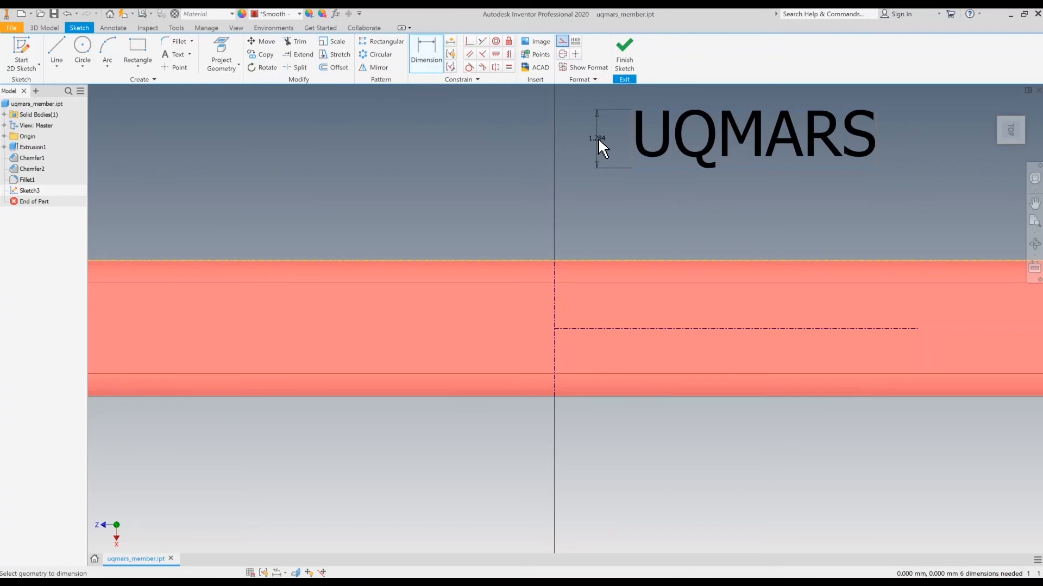
click(599, 140)
key(Return)
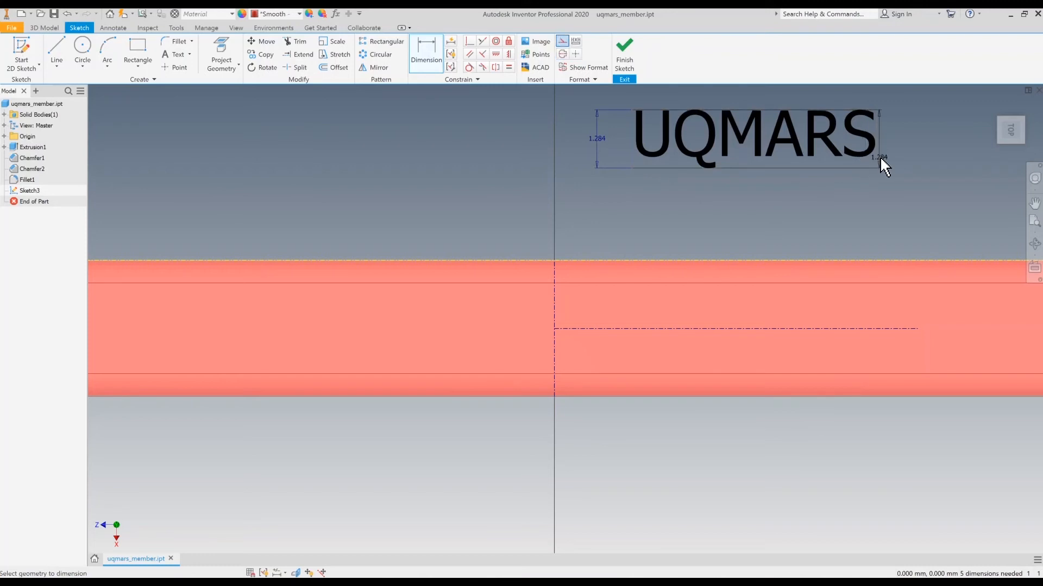
click(878, 157)
click(774, 207)
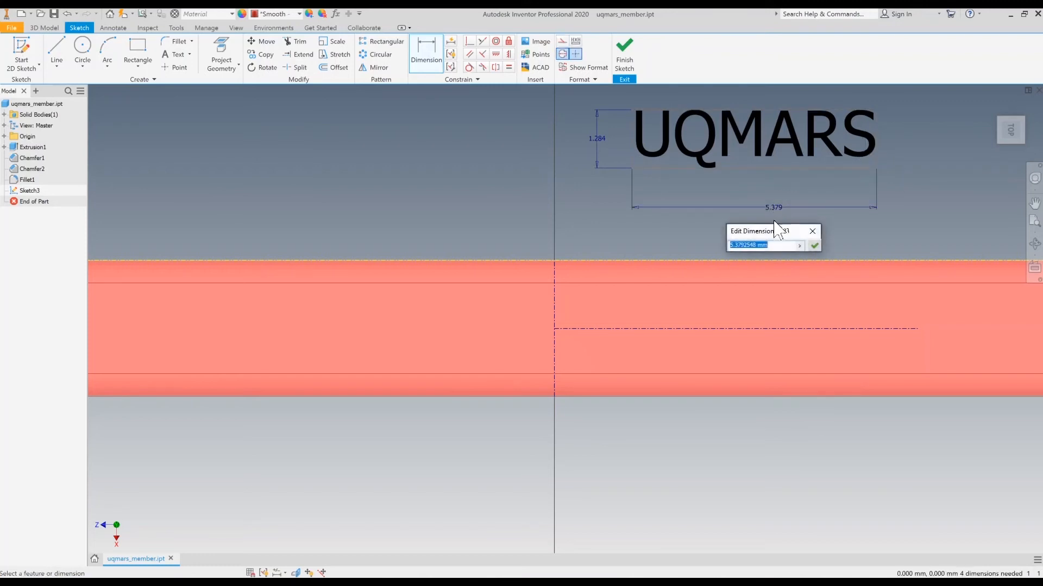
key(Return)
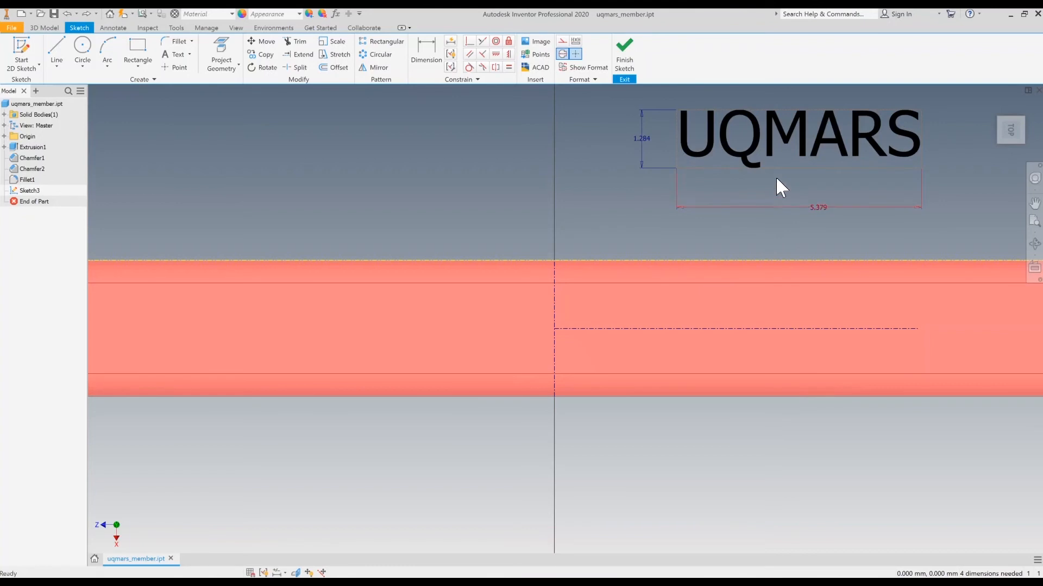
Move the dimensioned UQMARS text onto the middle of the link, over the crossing construction lines.
drag(800, 128, 778, 150)
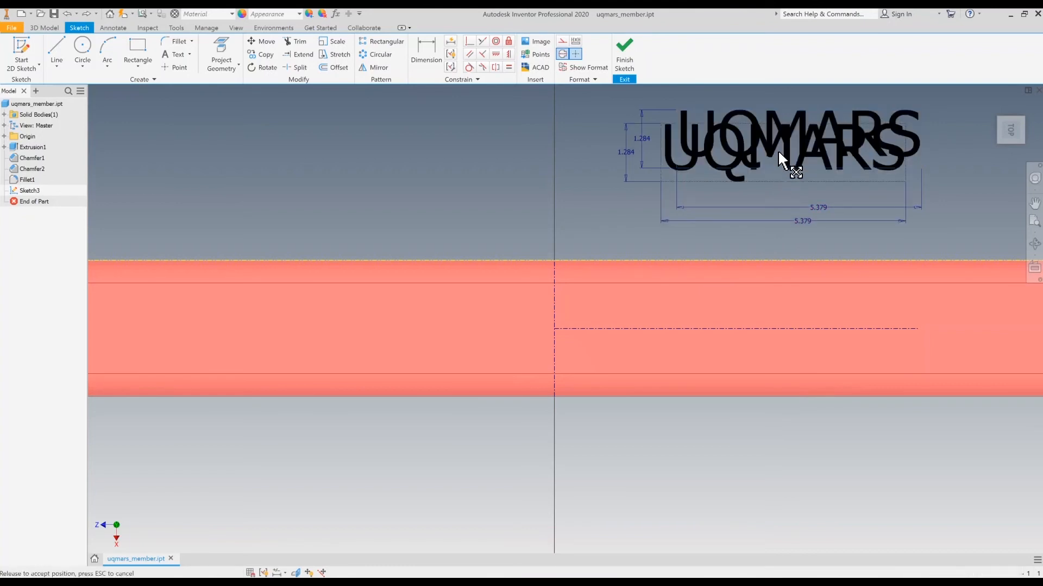
mouse_move(711, 228)
mouse_down()
mouse_move(585, 307)
mouse_move(562, 309)
mouse_move(563, 319)
mouse_up()
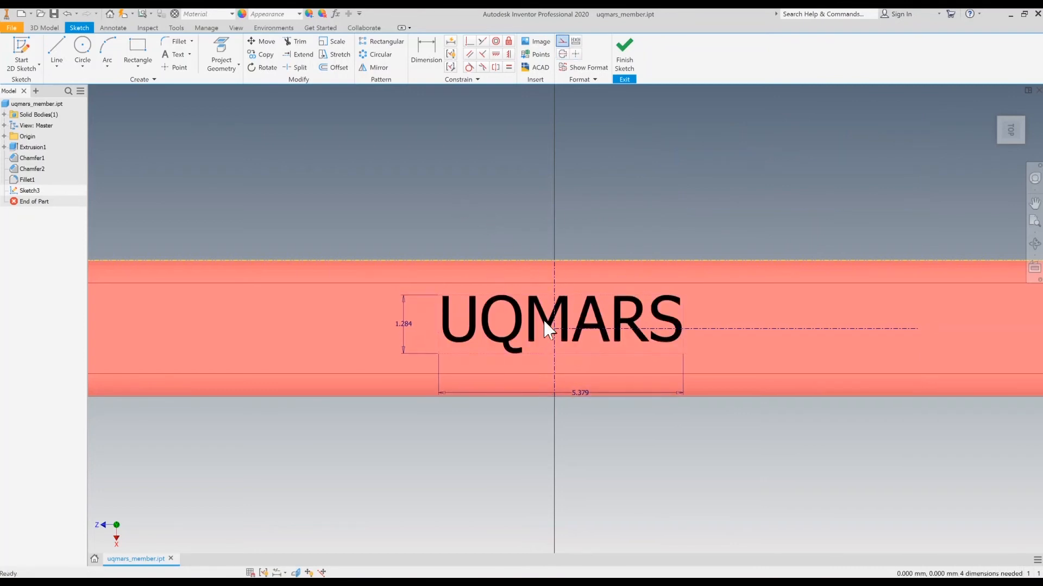
scroll(556, 357, down, 5)
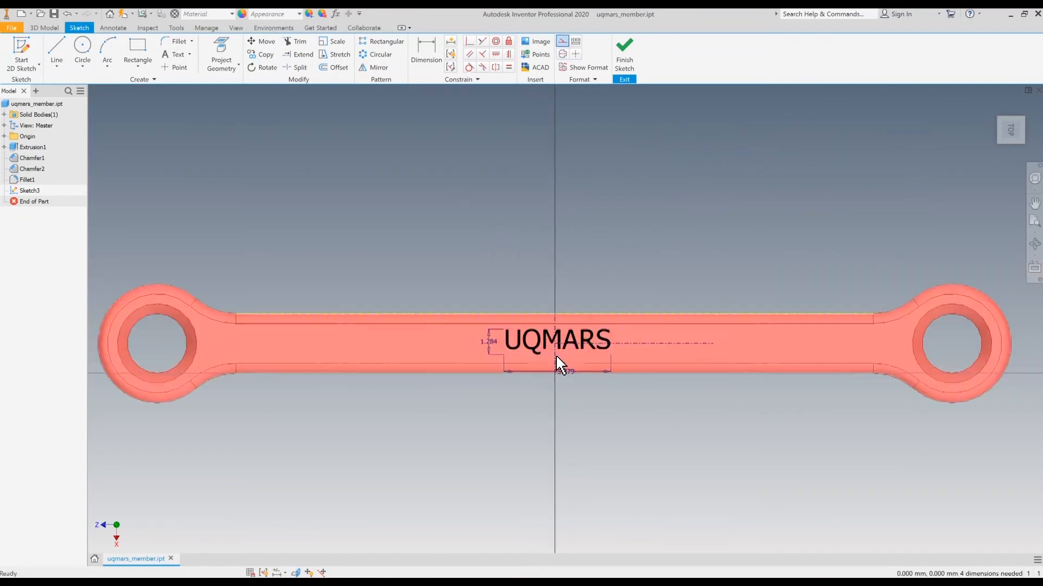
Centre the UQMARS text lengthwise by dimensioning its frame's end edge to the crosswise centreline with a diametral value of 5.379 mm.
scroll(555, 354, up, 5)
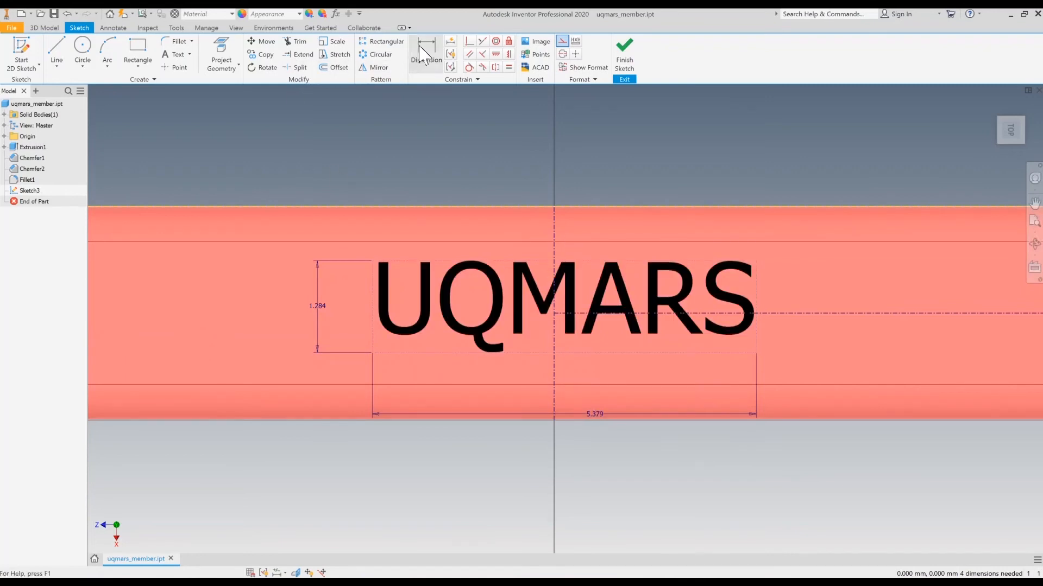
key(d)
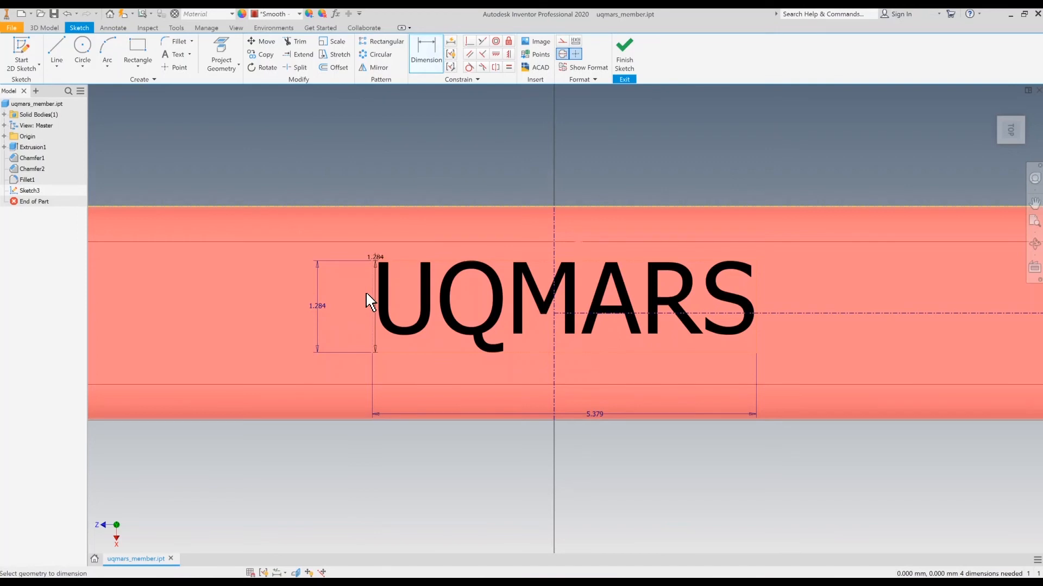
click(554, 219)
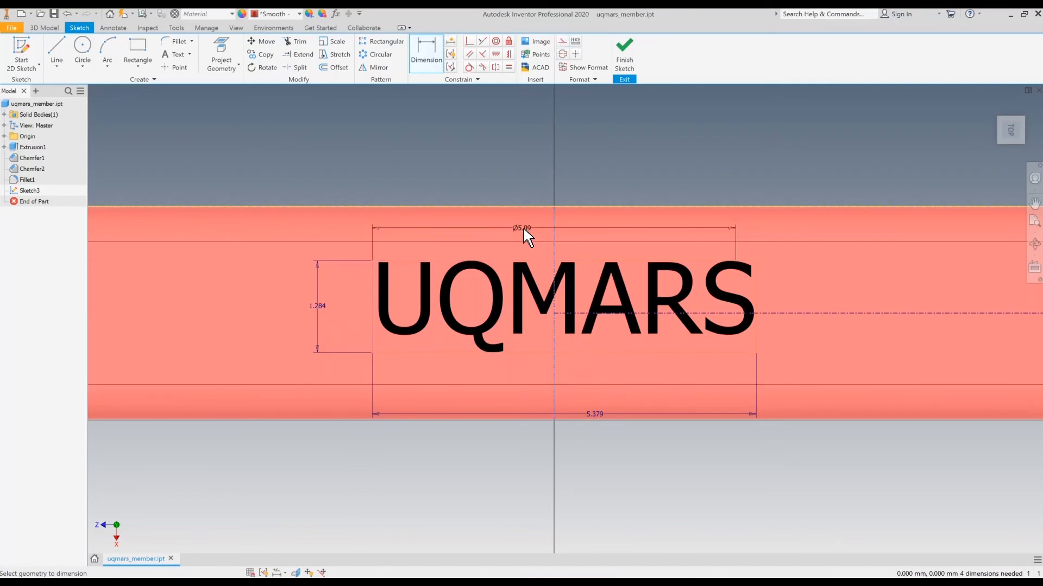
click(520, 229)
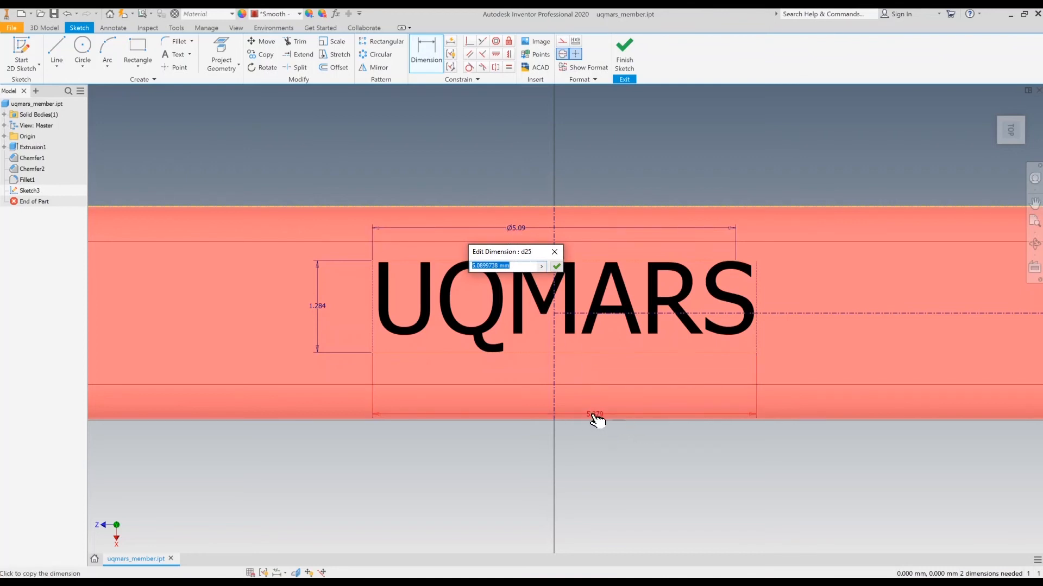
text(5.379)
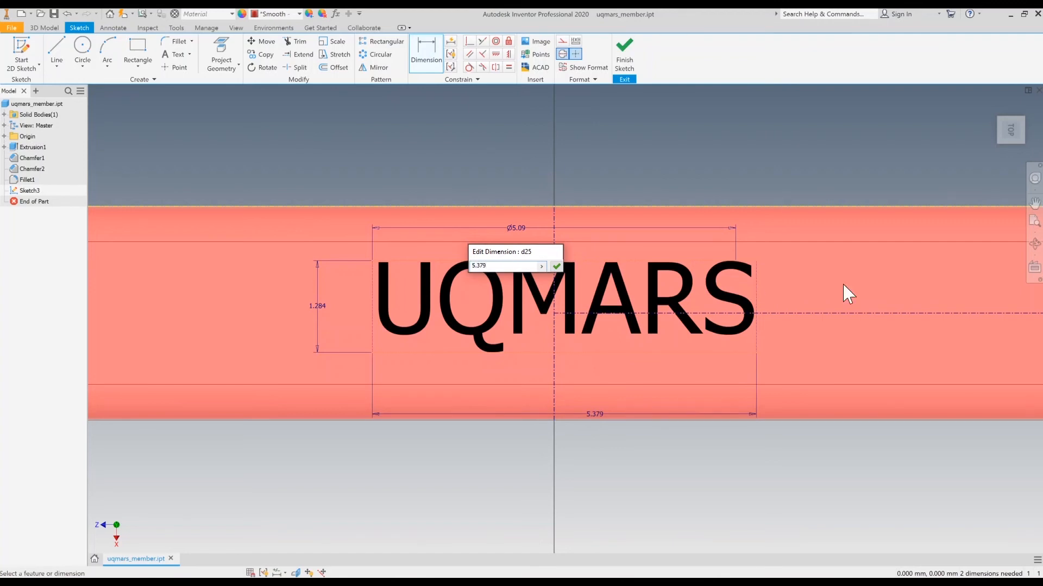
key(Return)
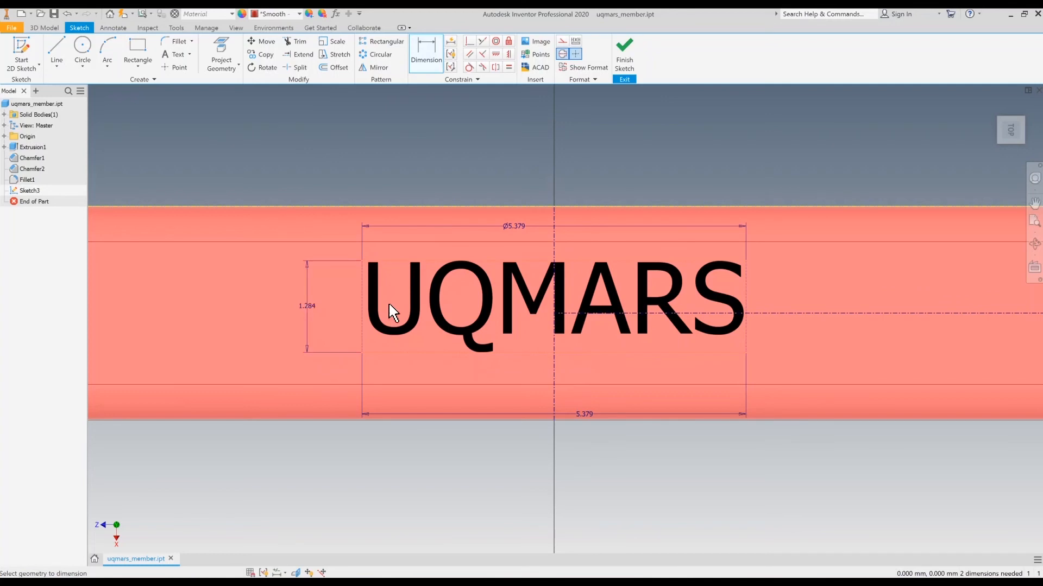
Centre the text across the link with a 1.284 mm diametral dimension from its frame to the lengthwise centreline, and finish the sketch.
click(427, 53)
click(780, 314)
click(799, 290)
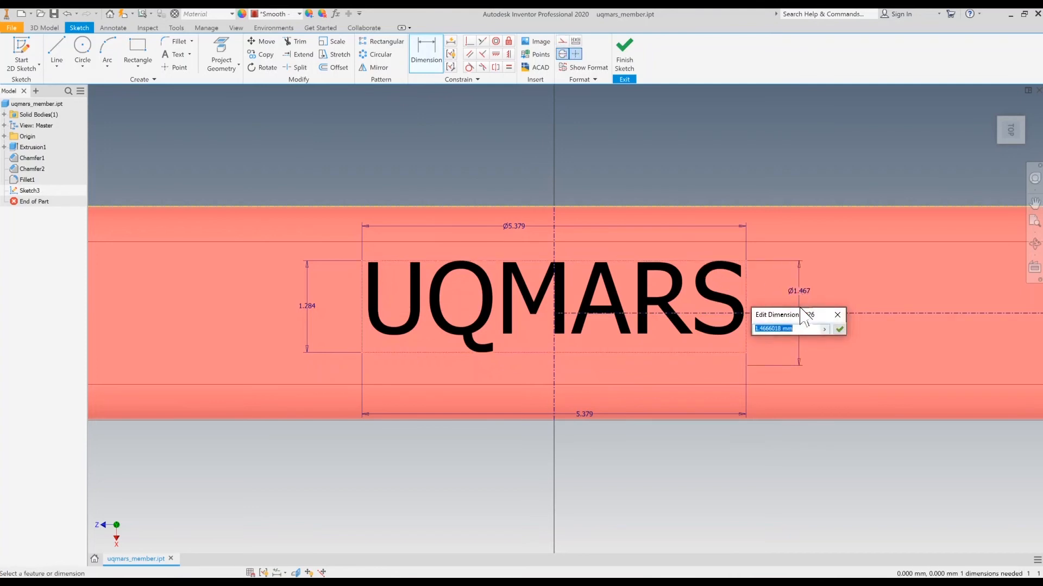
text(1.284)
key(Return)
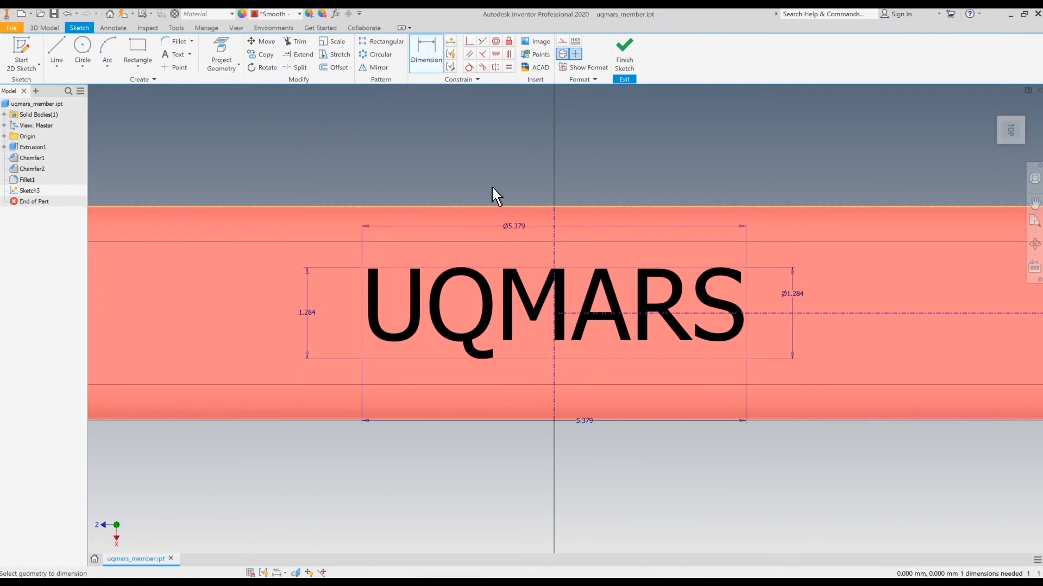
click(630, 54)
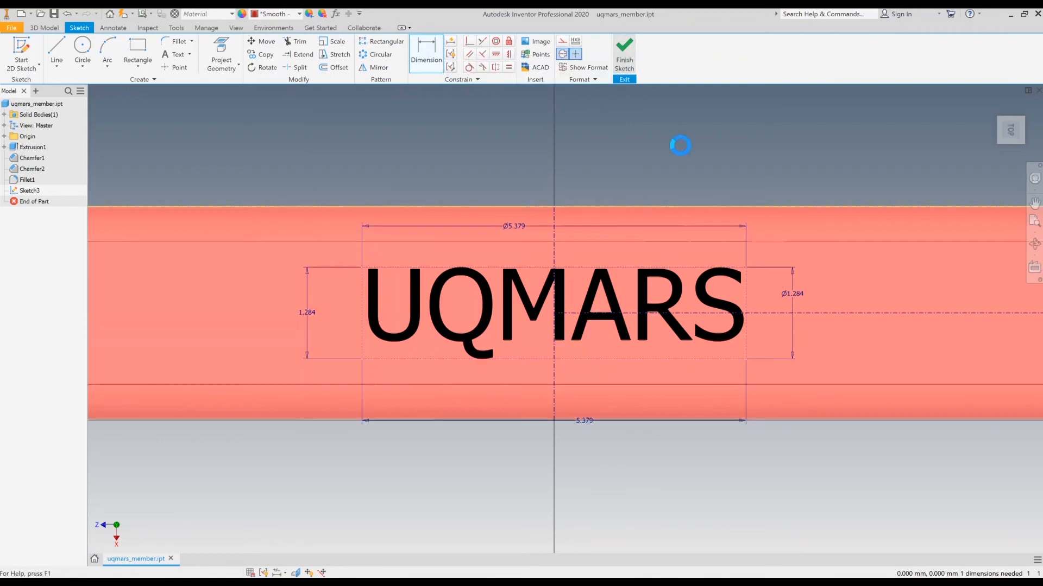
Emboss the UQMARS text as raised lettering on the link's upper face with a depth of 0.2 mm.
scroll(565, 302, up, 10)
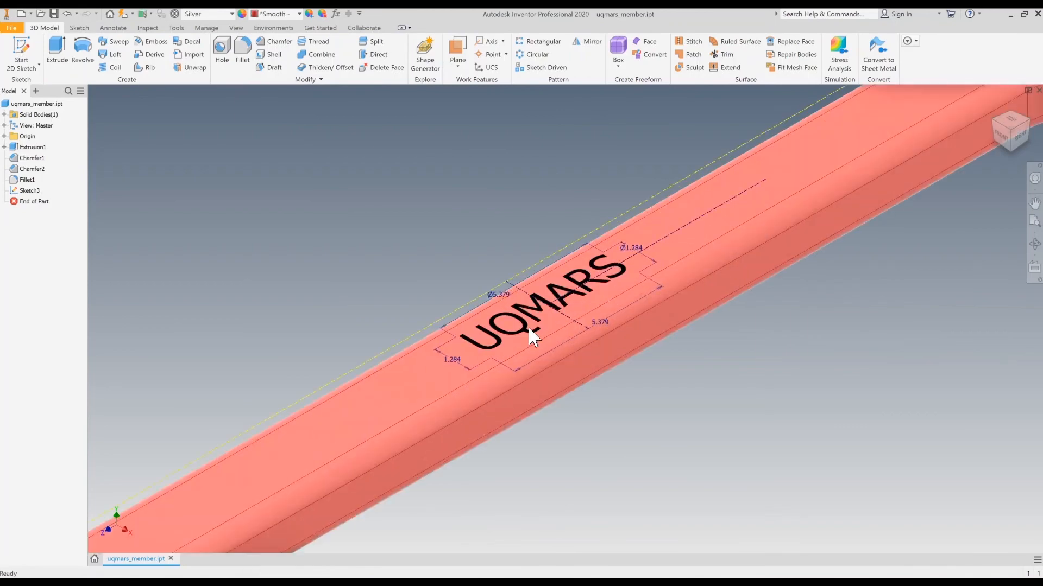
scroll(557, 326, down, 5)
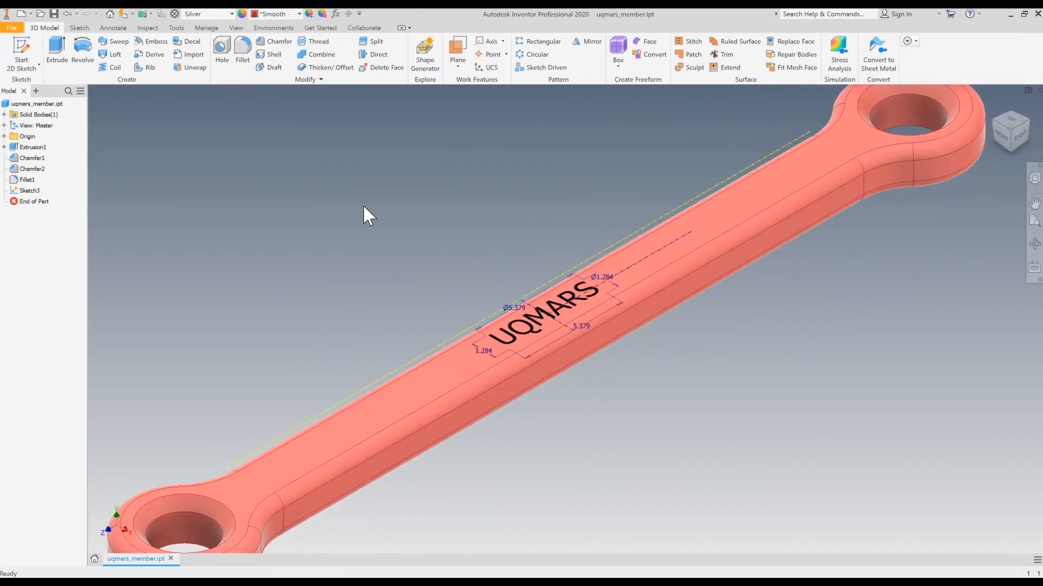
click(147, 42)
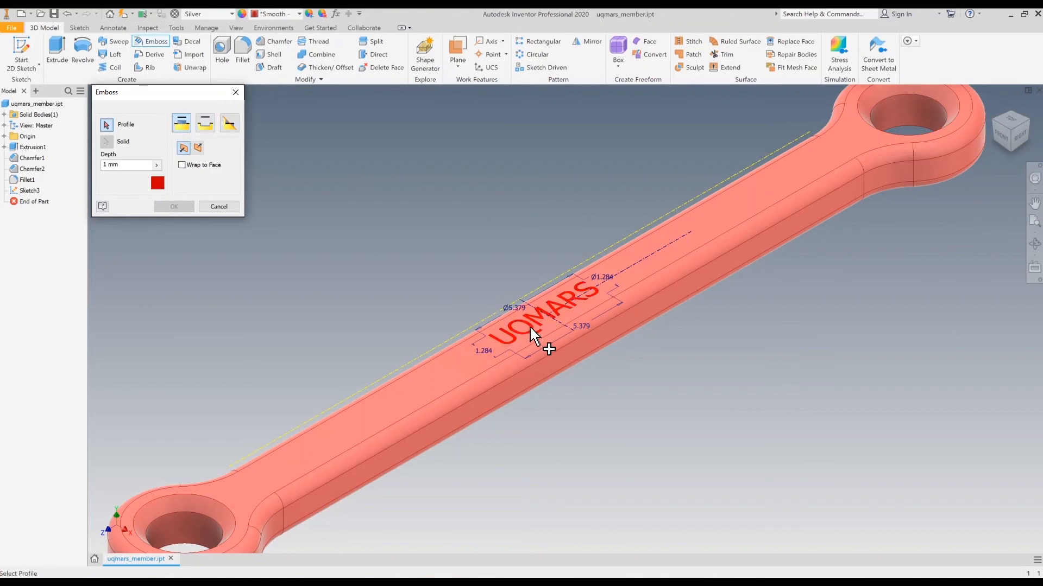
click(489, 329)
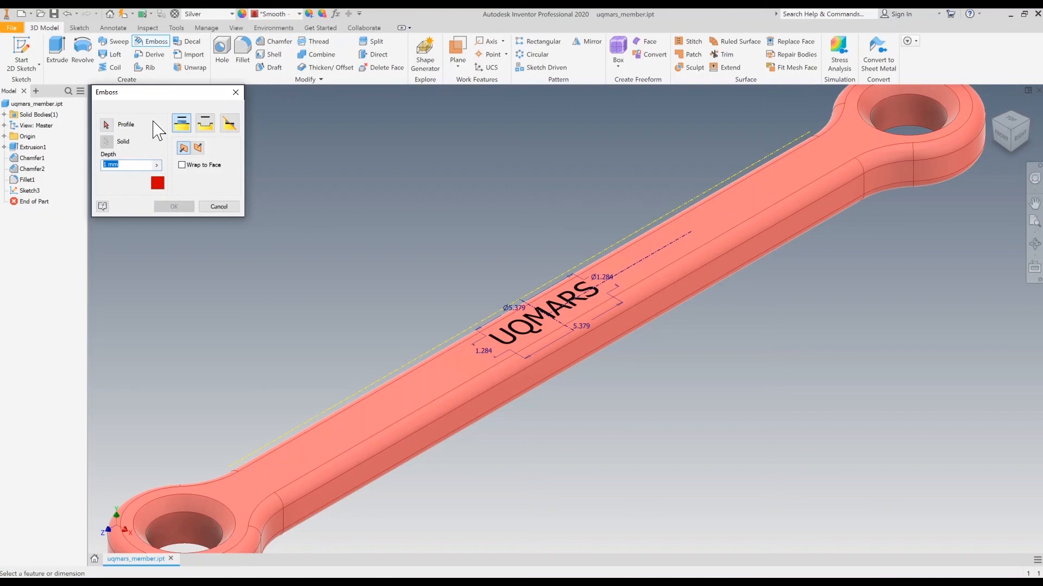
text(0.2)
click(106, 126)
click(540, 332)
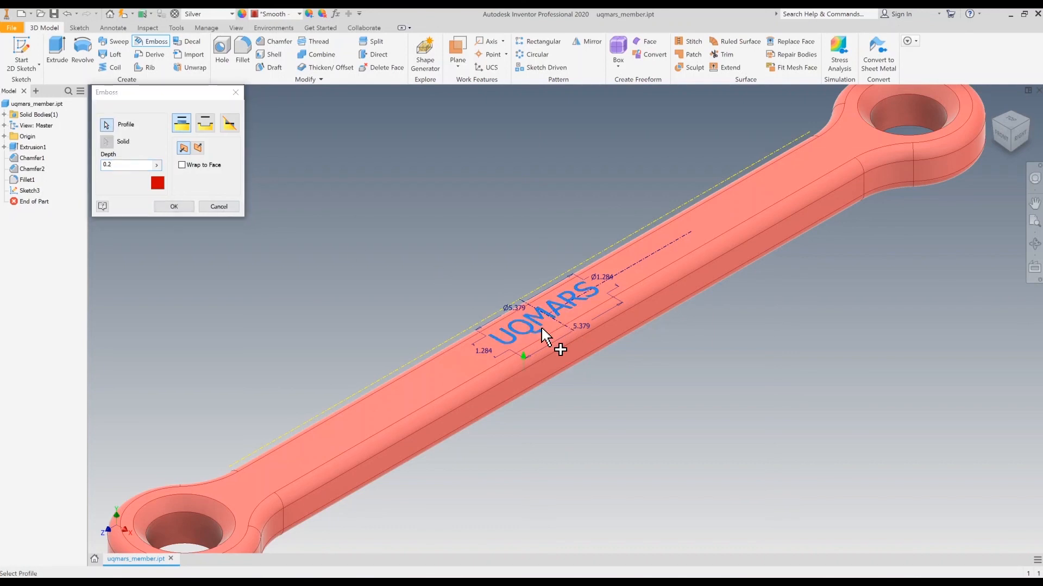
scroll(565, 329, down, 3)
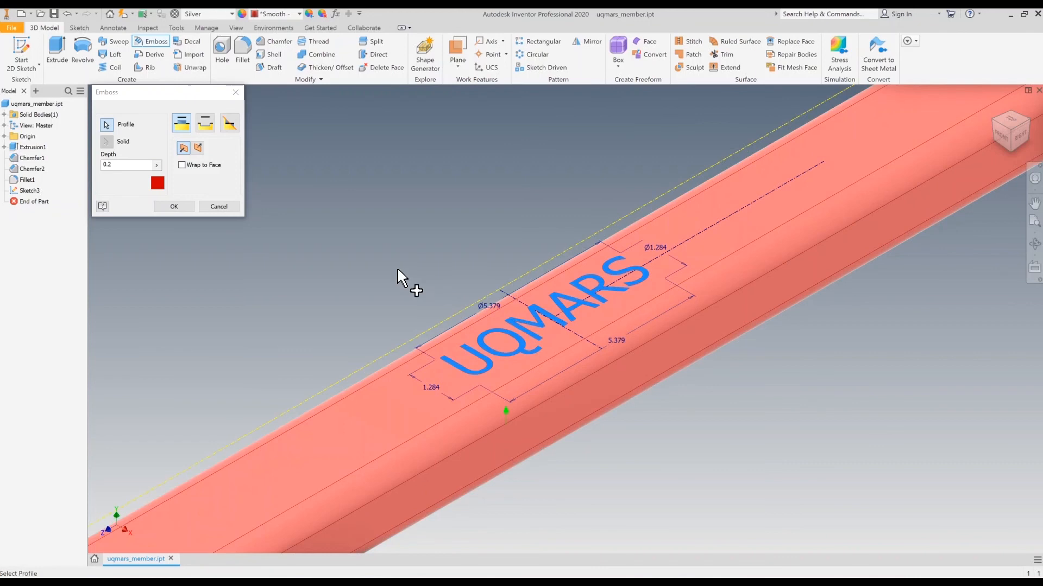
click(174, 207)
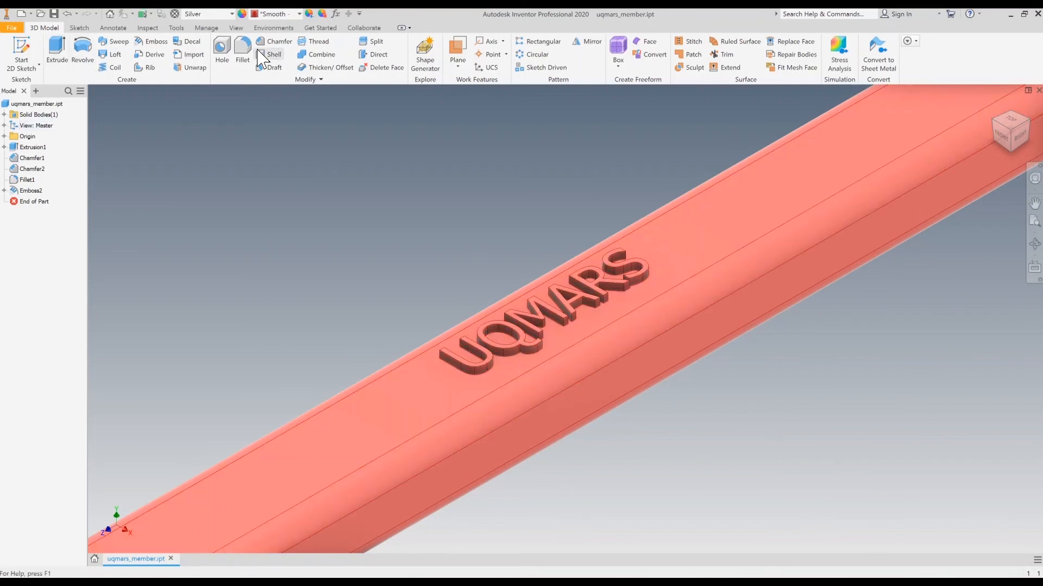
Edit the UQMARS emboss feature so the text is engraved into the face instead of raised.
click(27, 191)
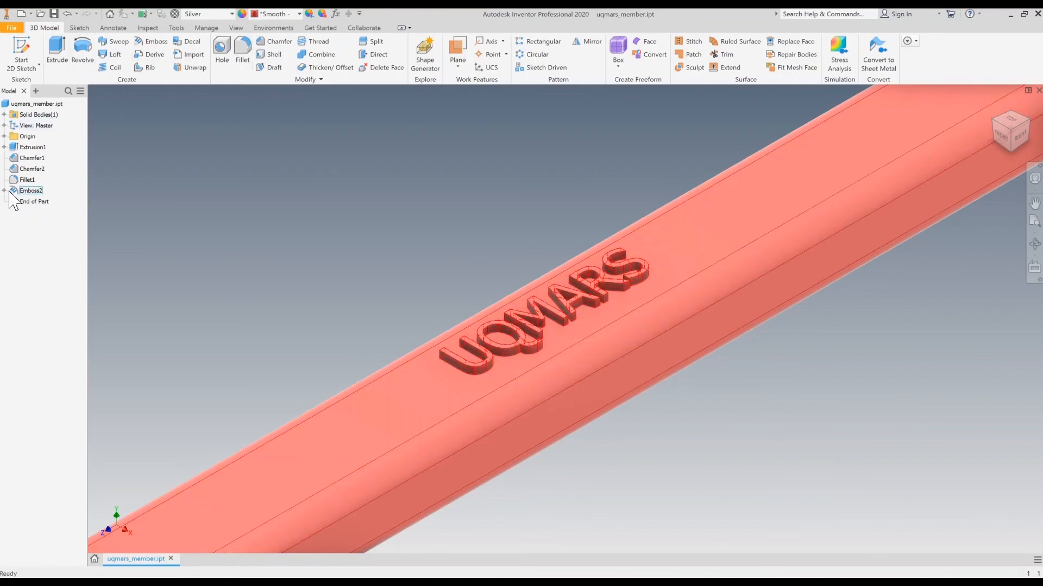
double_click(19, 191)
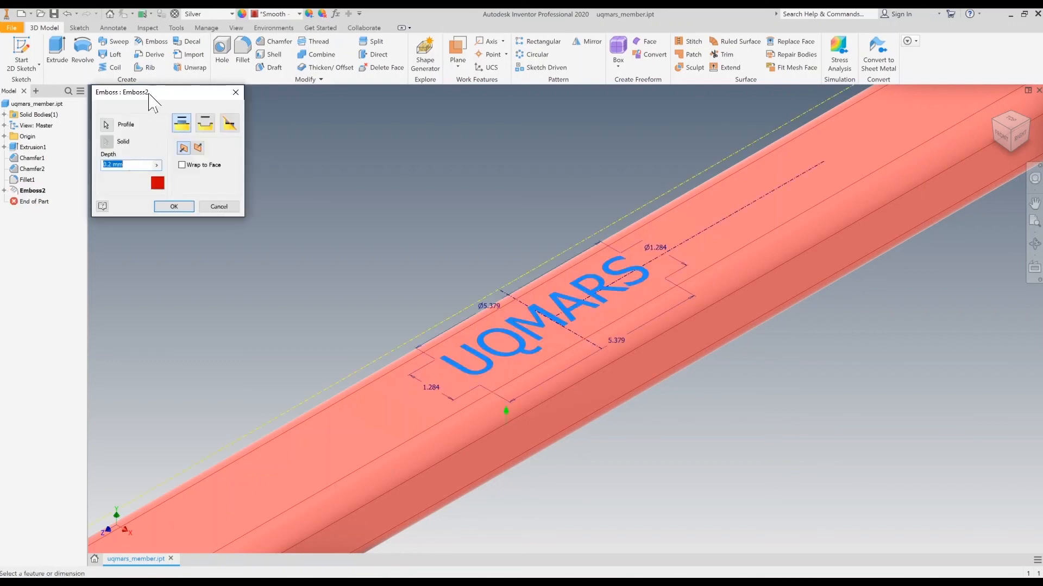
drag(147, 101, 188, 118)
click(248, 142)
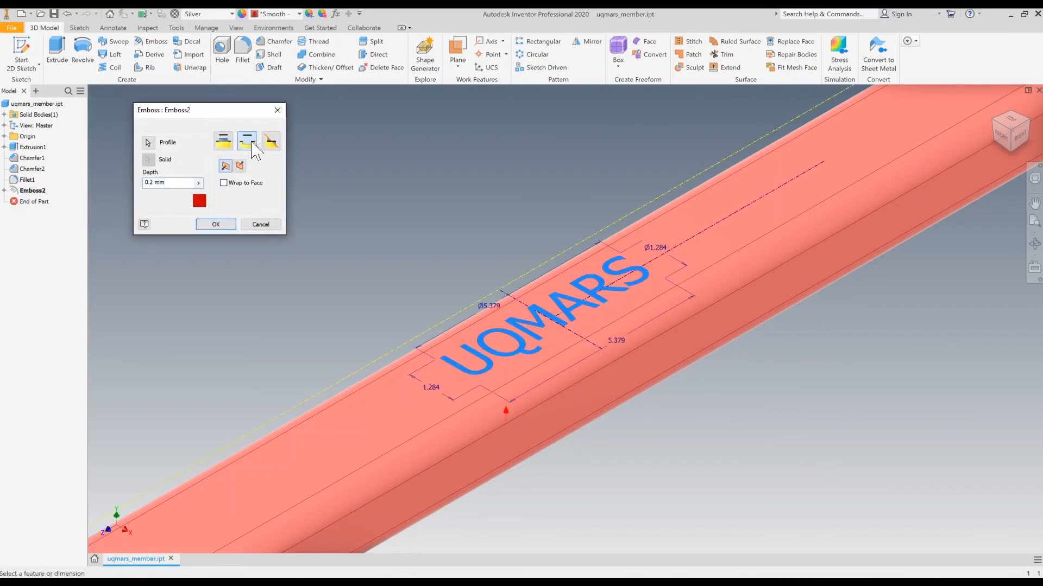
click(216, 224)
scroll(614, 285, down, 6)
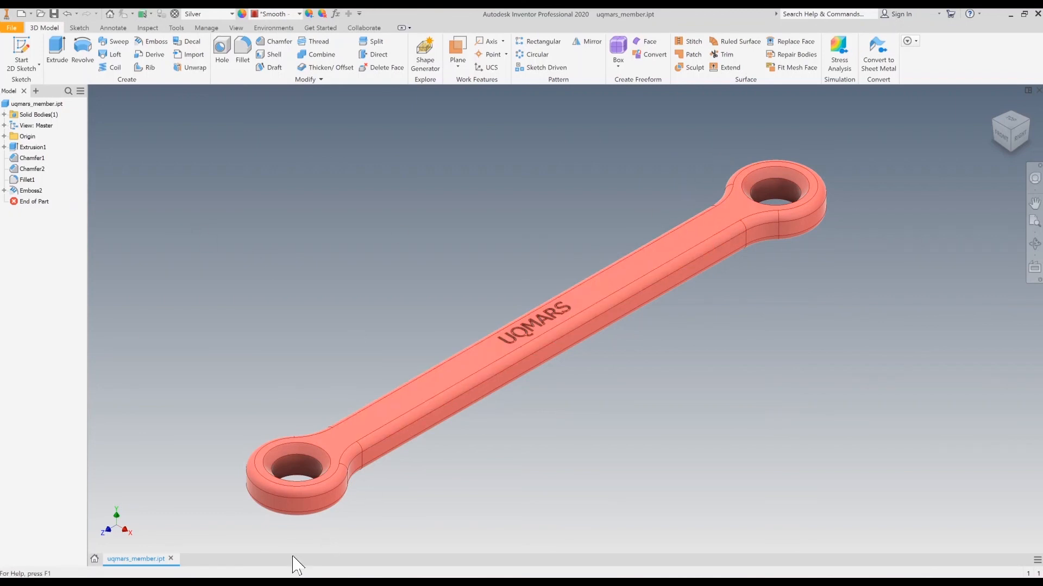
scroll(542, 323, up, 4)
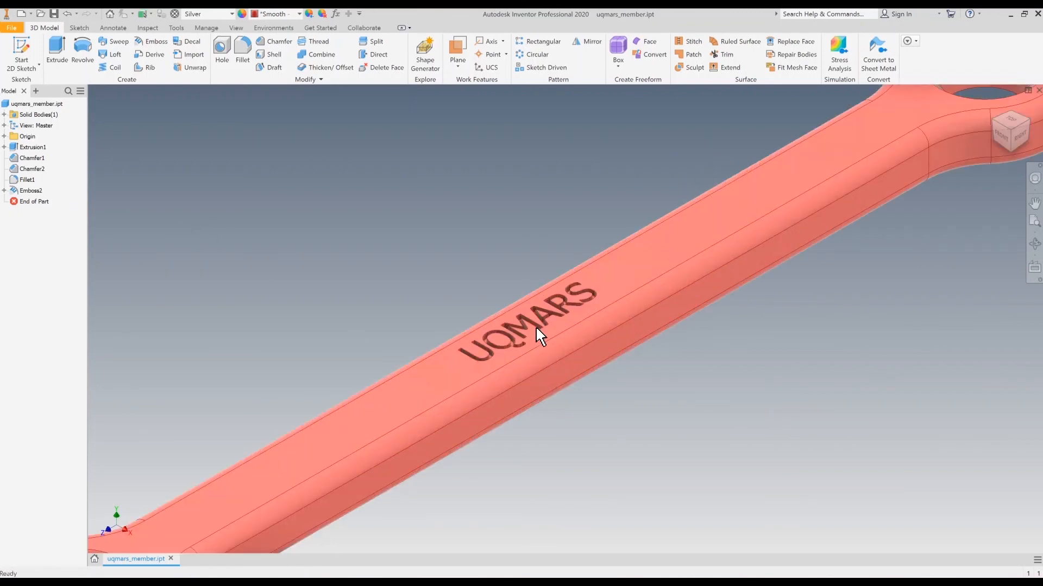
scroll(523, 344, down, 5)
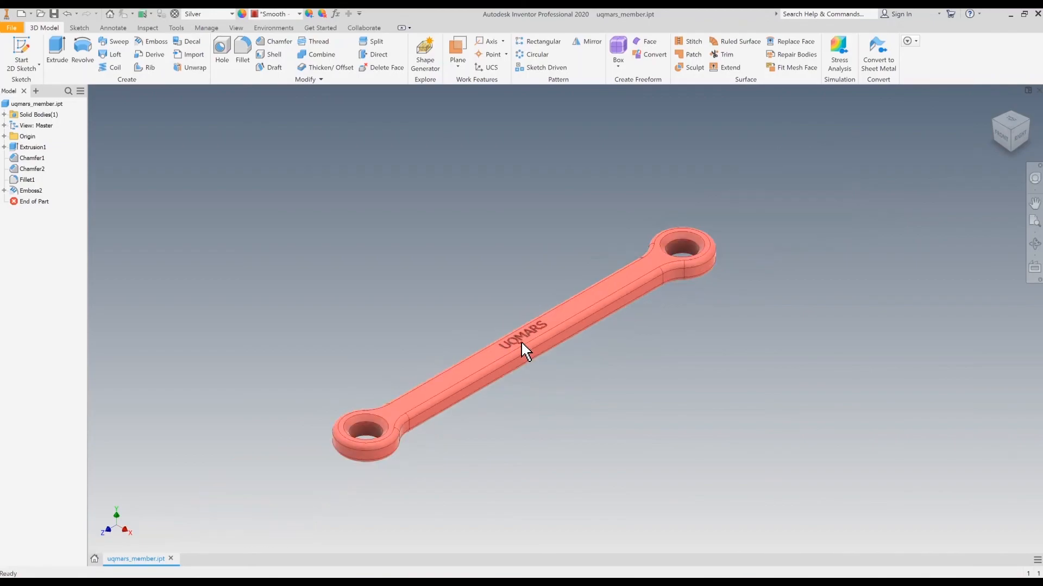